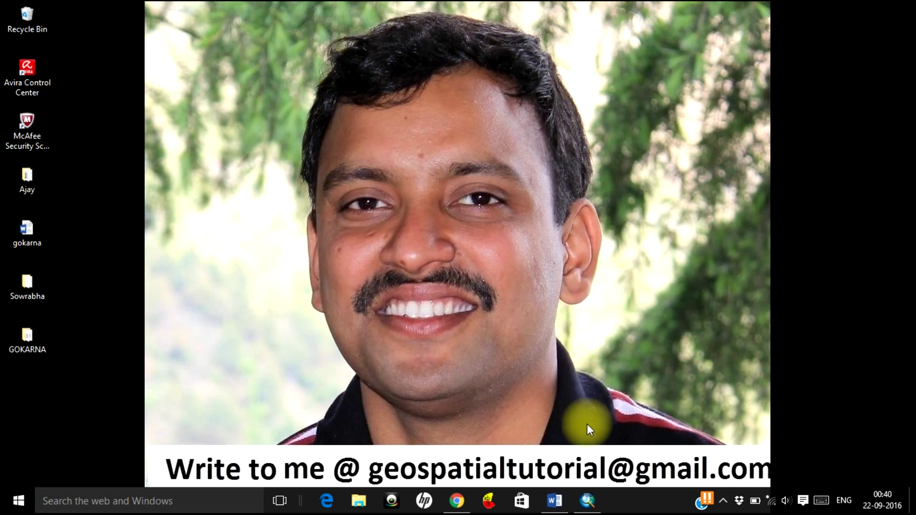
- Switch to ArcMap and measure the width of a single DEM30 raster cell, then return to the full extent
left_click(587, 498)
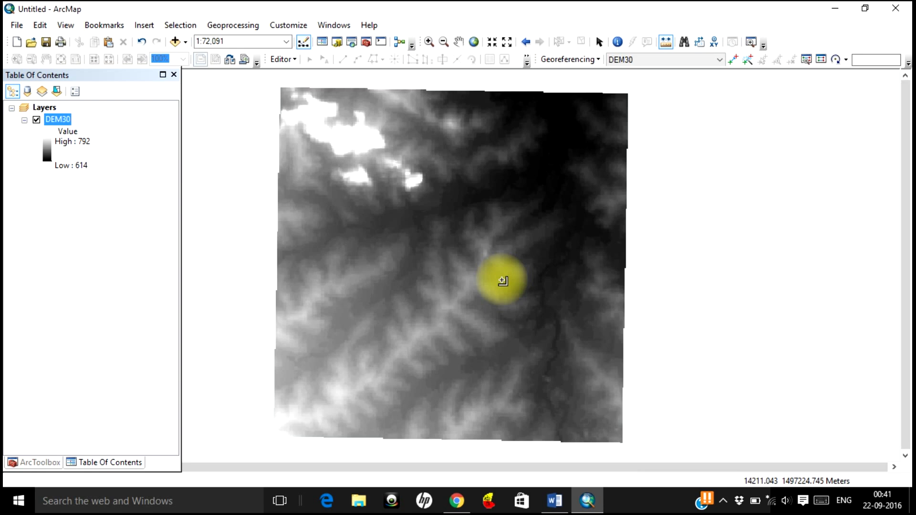
left_click(429, 42)
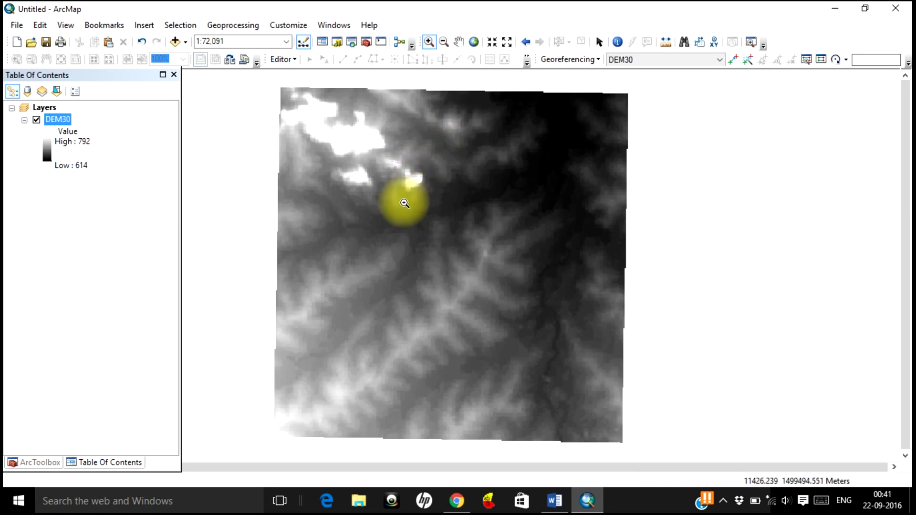
left_click_drag(389, 180, 593, 298)
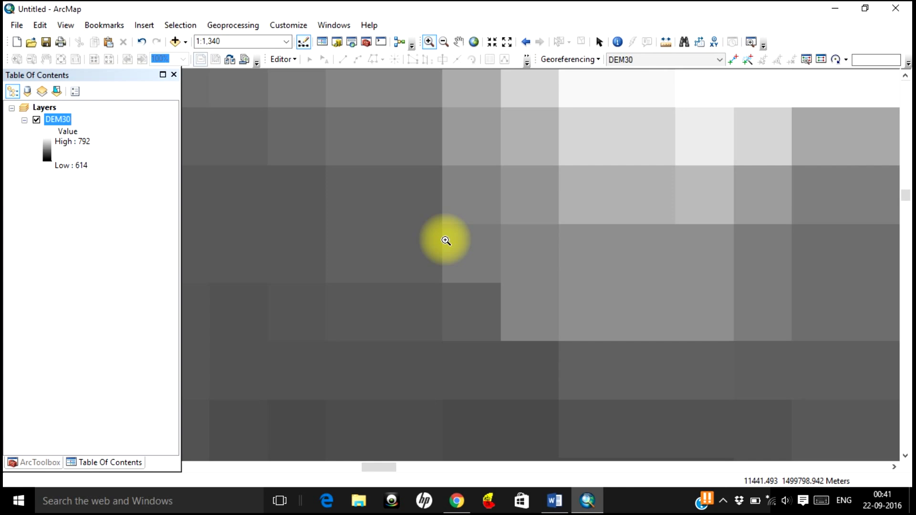
left_click(670, 44)
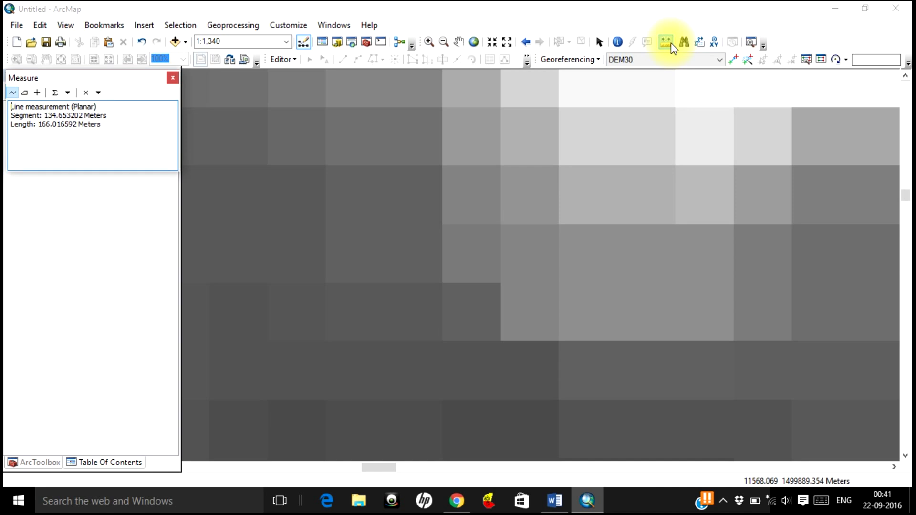
left_click(502, 186)
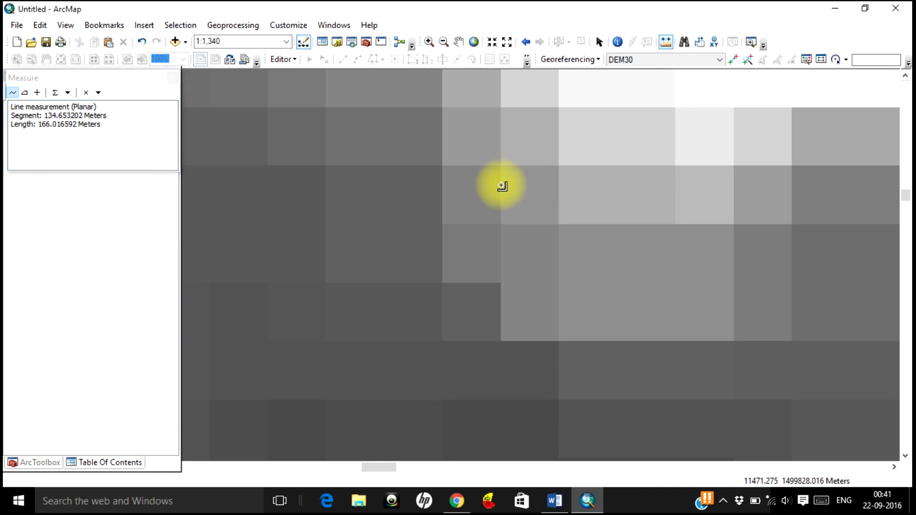
left_click(502, 186)
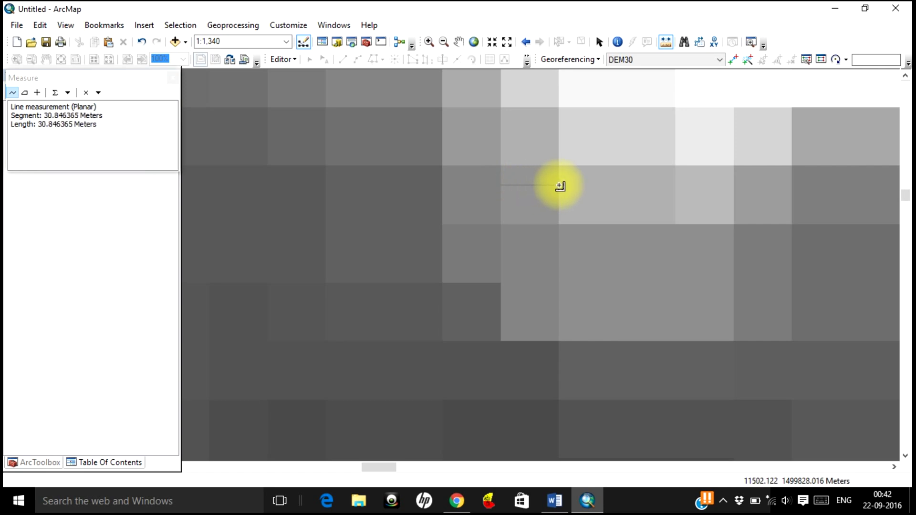
left_click(560, 186)
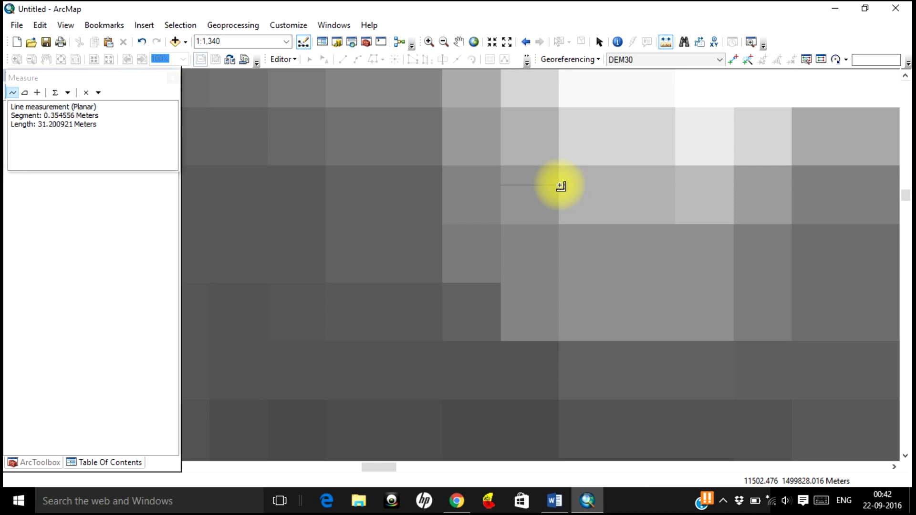
double_click(560, 186)
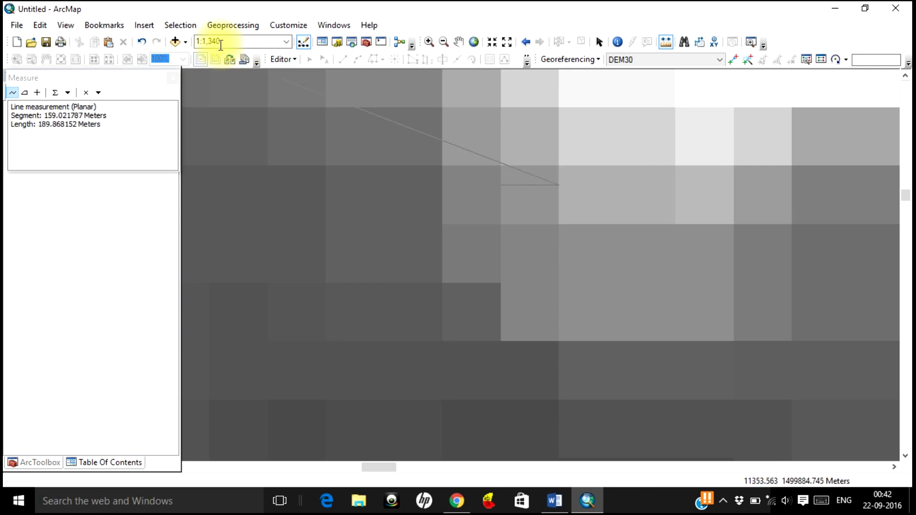
left_click(174, 77)
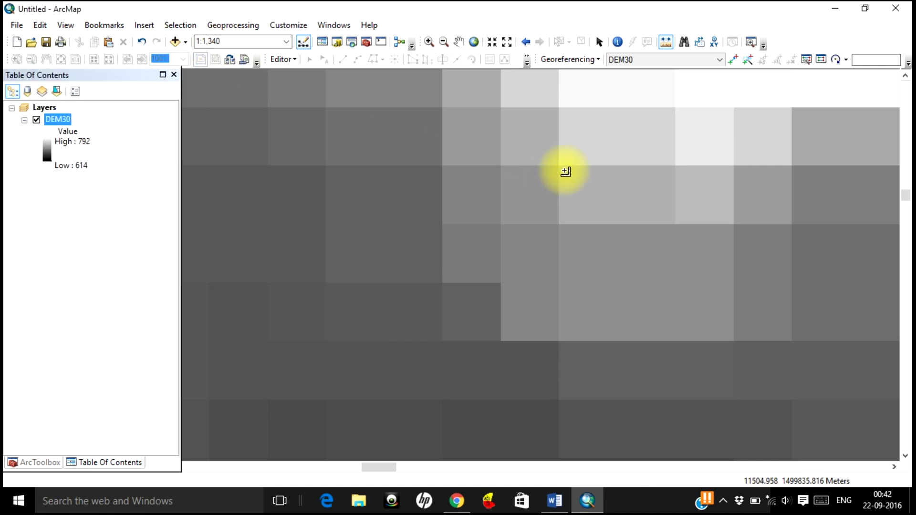
left_click(472, 44)
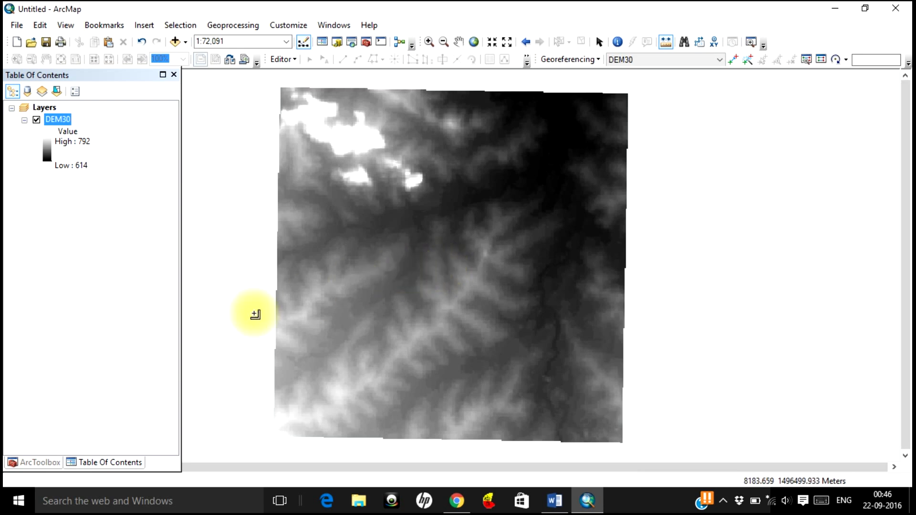
- Set up a Raster to Point conversion with DEM30 as the input raster and Value as the field
left_click(104, 462)
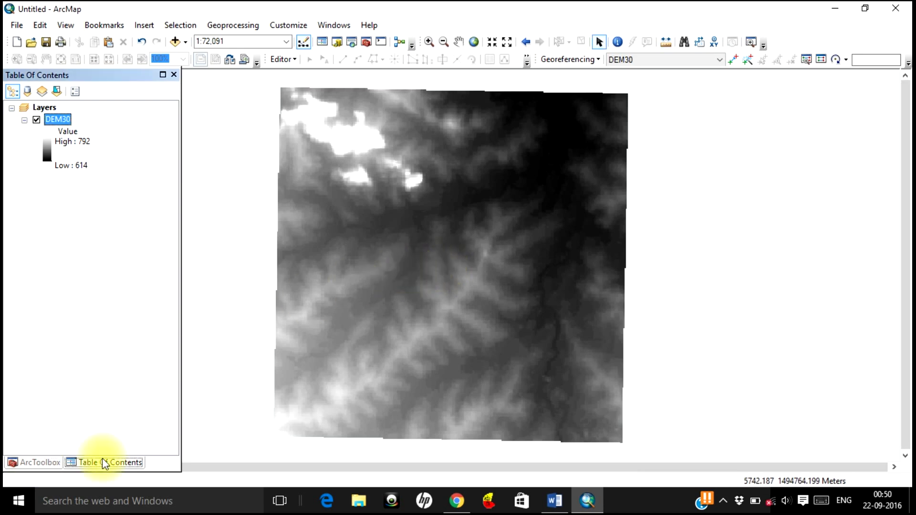
left_click(41, 462)
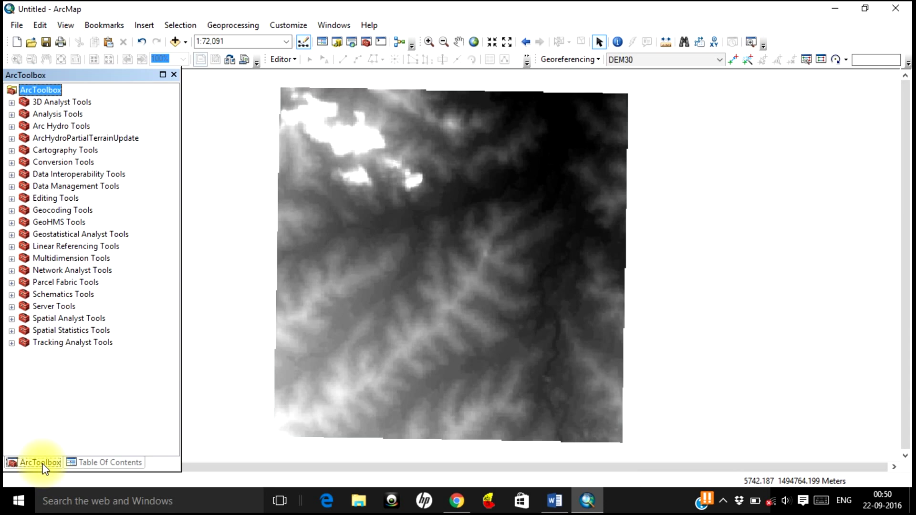
left_click(12, 163)
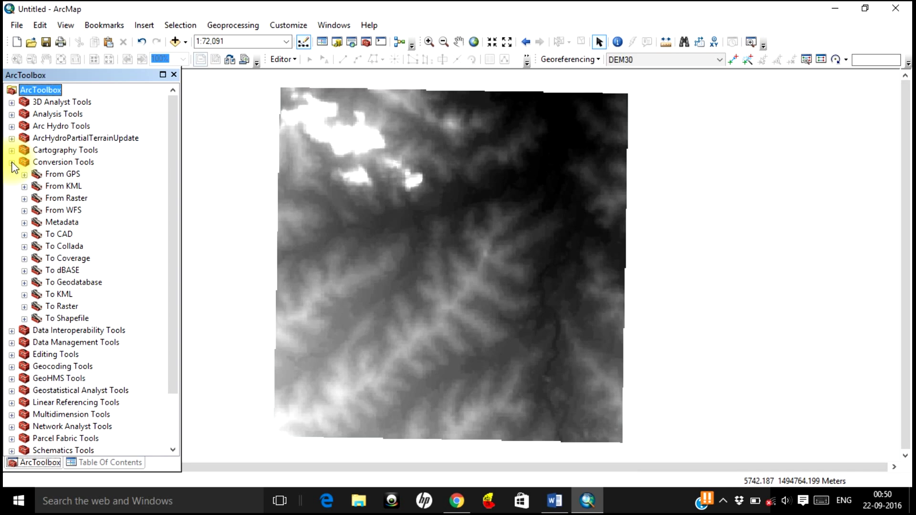
left_click(24, 199)
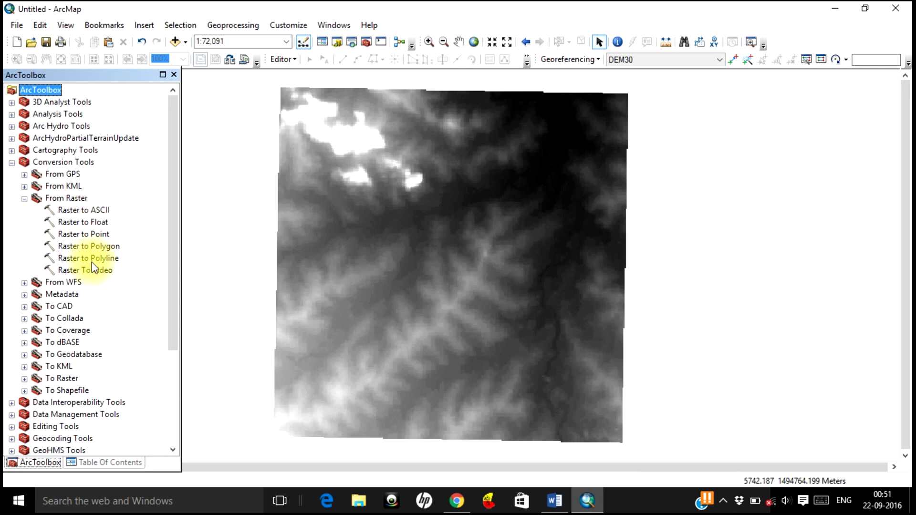
double_click(97, 236)
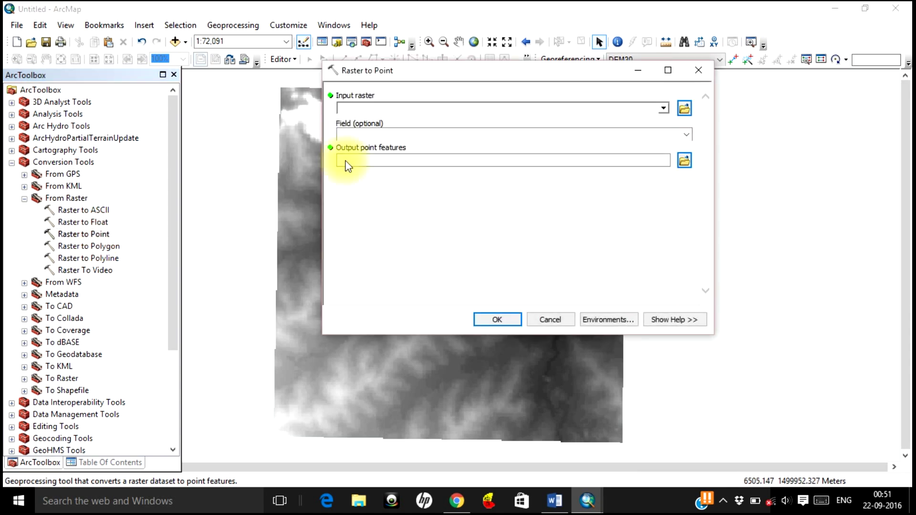
left_click(663, 108)
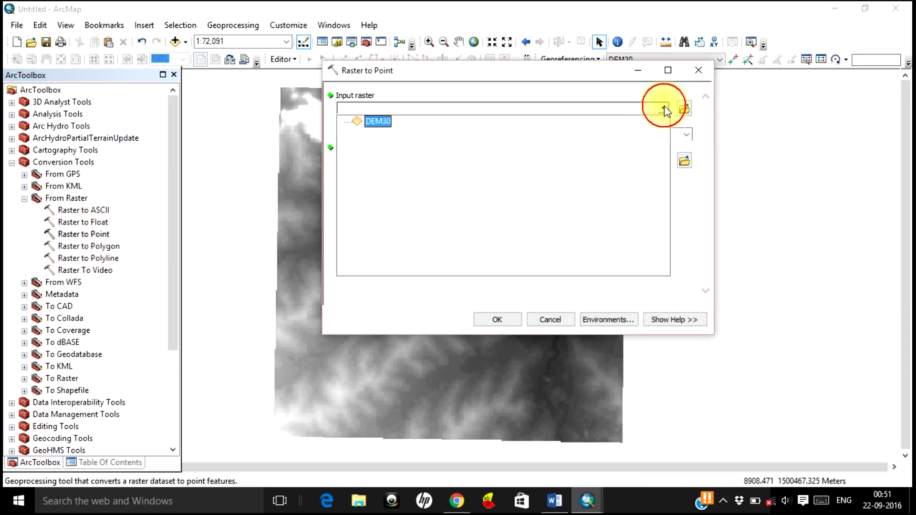
left_click(382, 121)
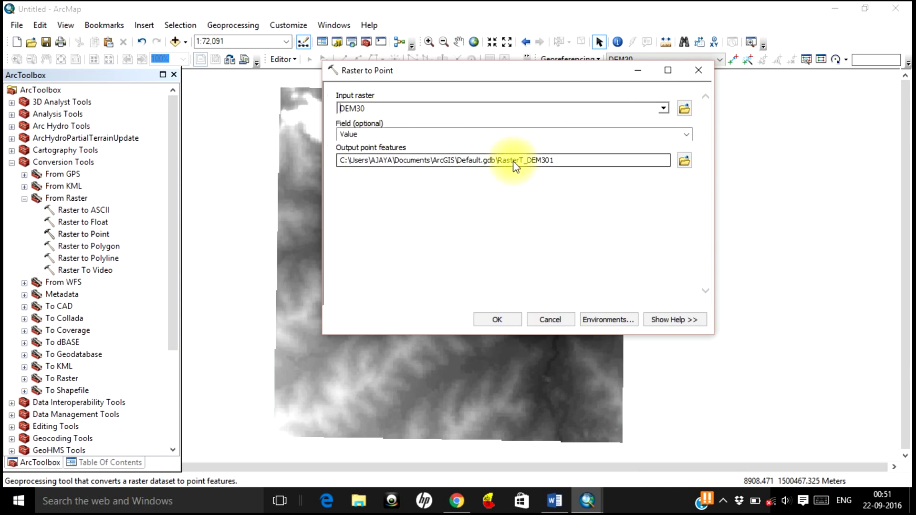
left_click(686, 135)
left_click(687, 135)
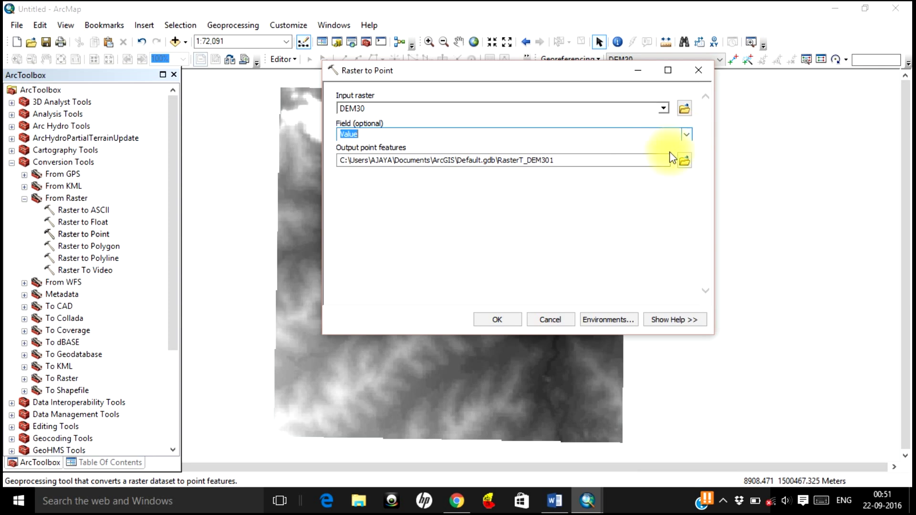
- Set the output point features to DEMVector in the Trials folder and run the Raster to Point conversion
left_click(692, 162)
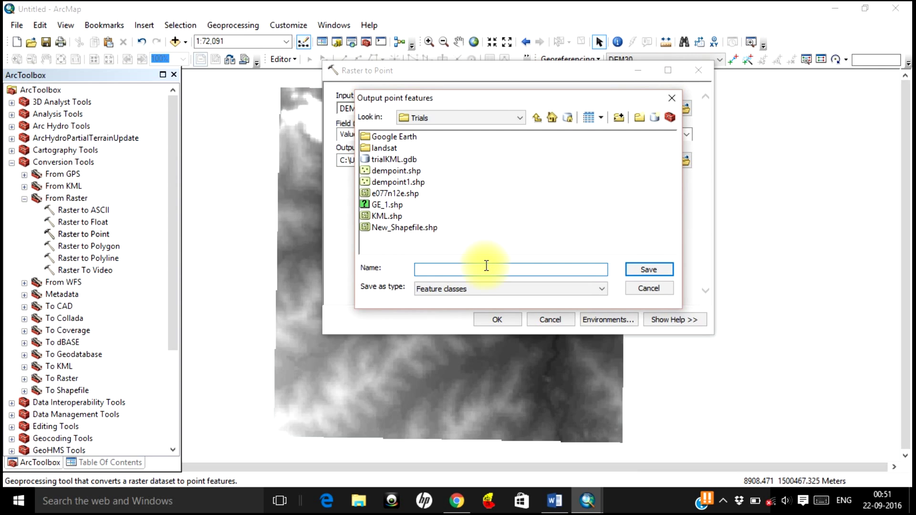
type("DEMVector")
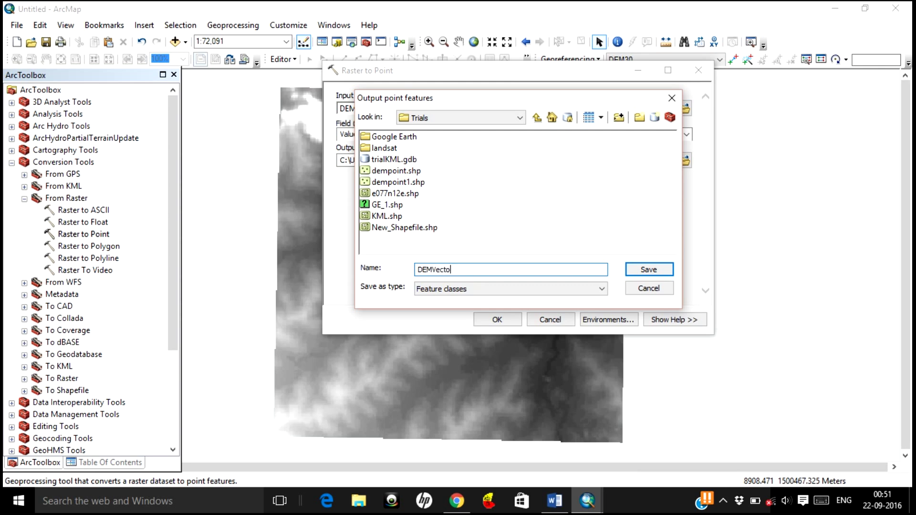
key("Return")
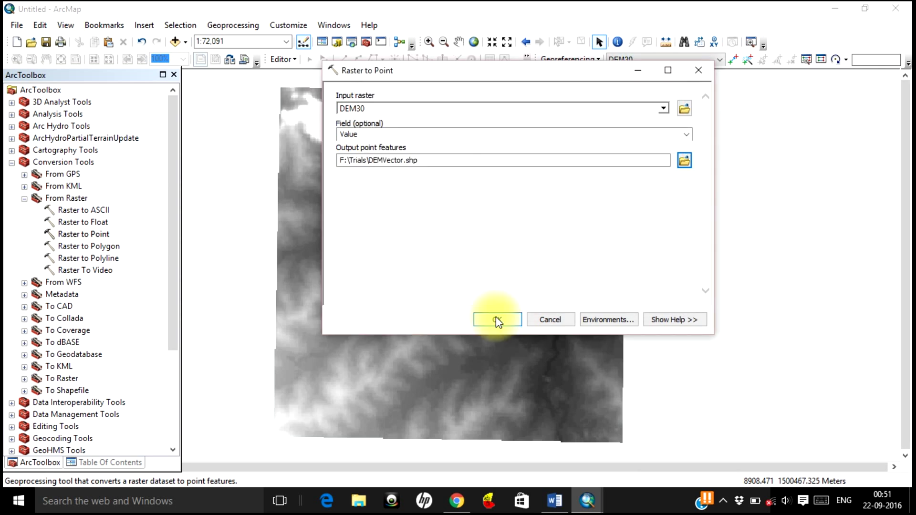
left_click(496, 317)
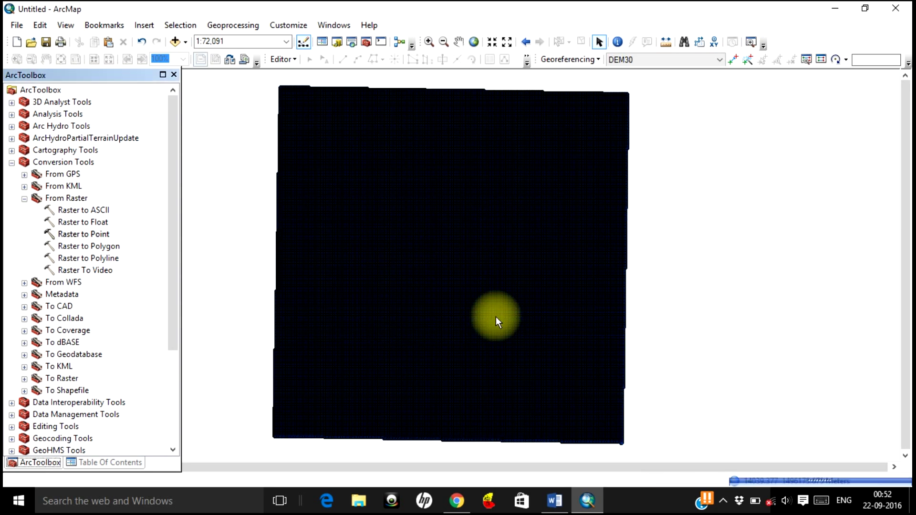
- Hide the DEM30 layer and inspect the spacing of the demvector points up close
left_click(111, 463)
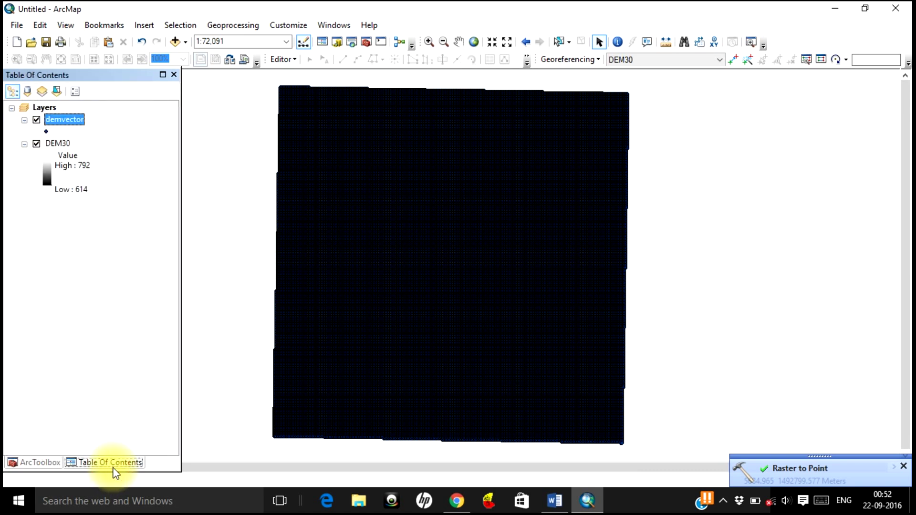
left_click(36, 144)
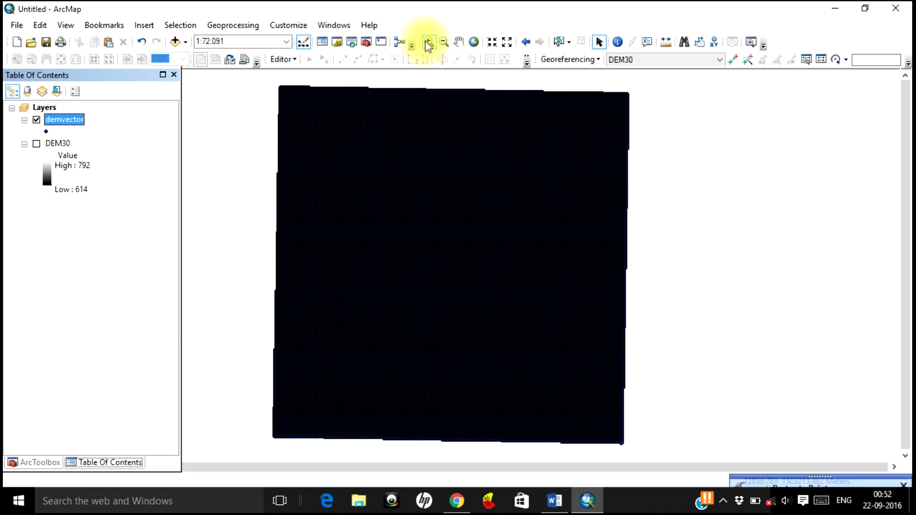
left_click(428, 42)
left_click_drag(362, 160, 422, 191)
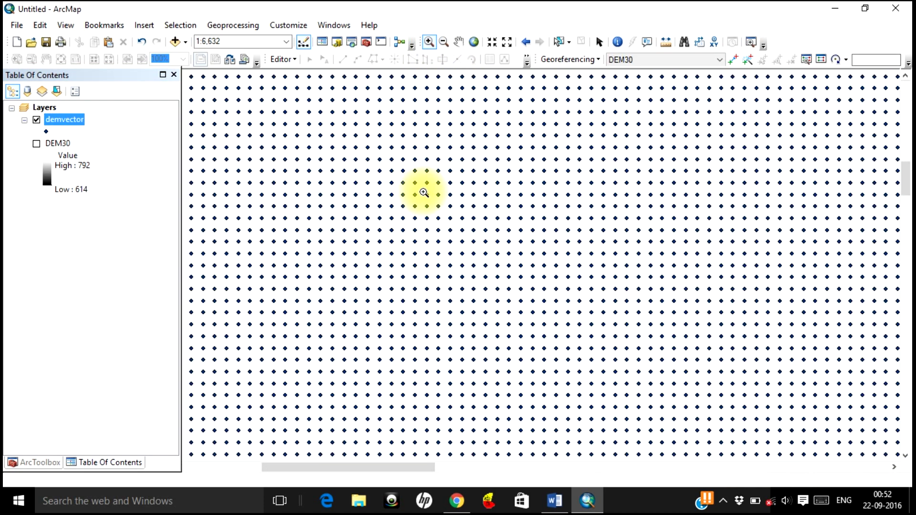
left_click_drag(306, 185, 523, 309)
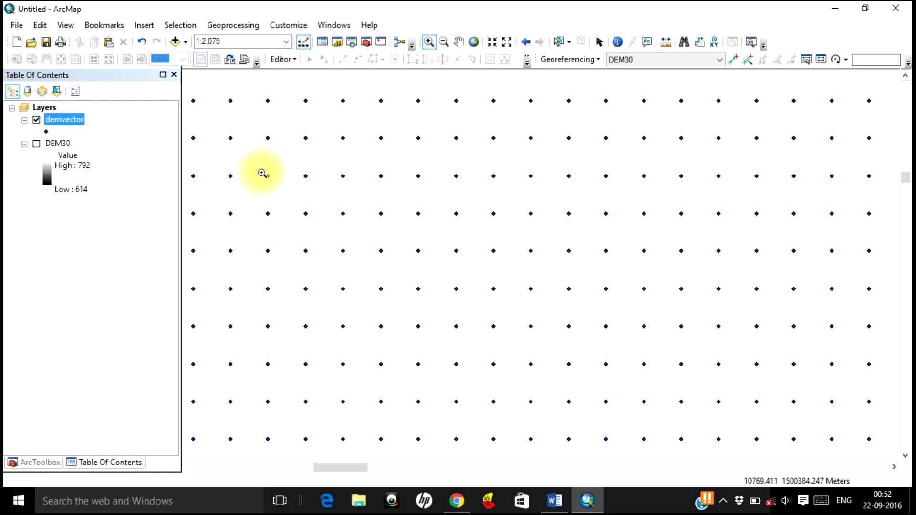
- Review the POINTID and GRID_CODE values in the demvector attribute table, then close the table
right_click(66, 123)
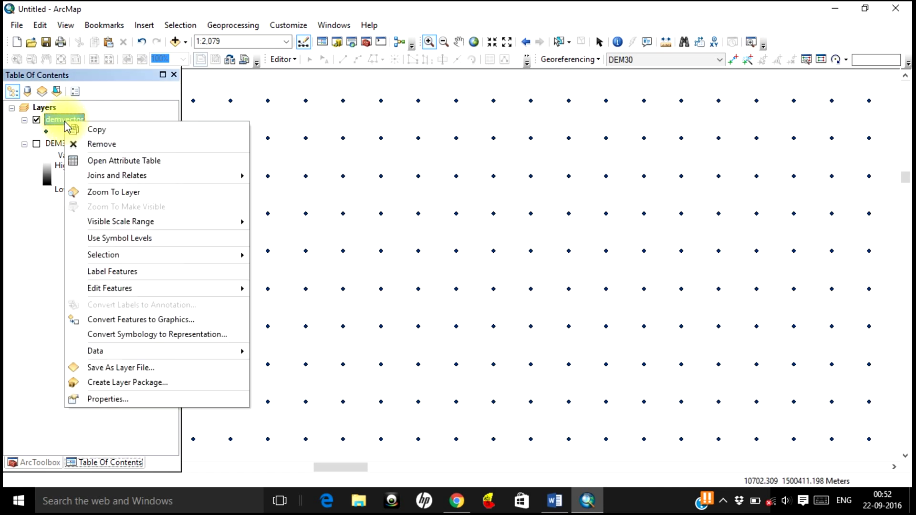
left_click(83, 162)
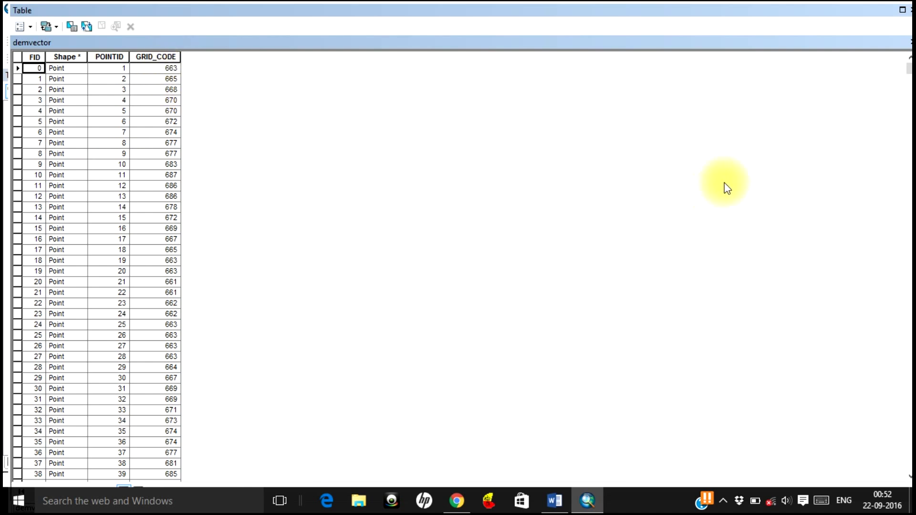
mouse_move(909, 81)
left_mouse_down()
mouse_move(907, 140)
mouse_move(907, 64)
left_mouse_up()
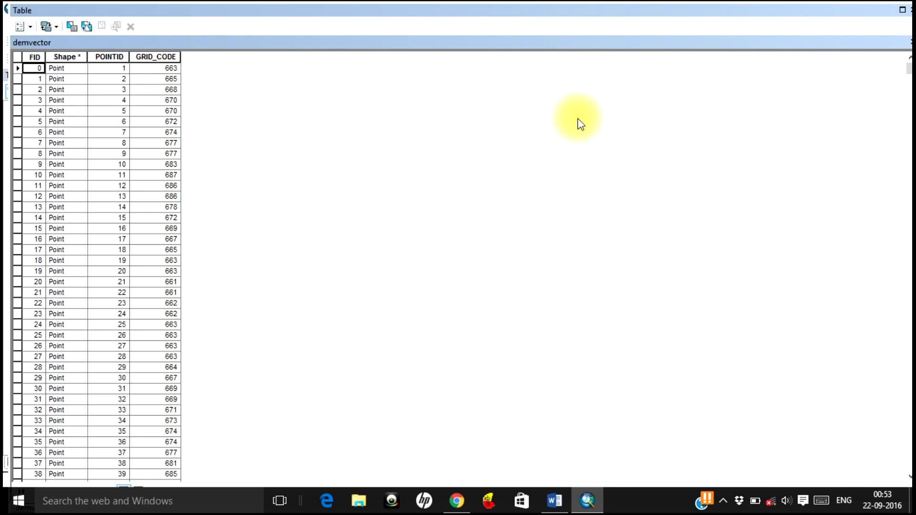
left_click(911, 9)
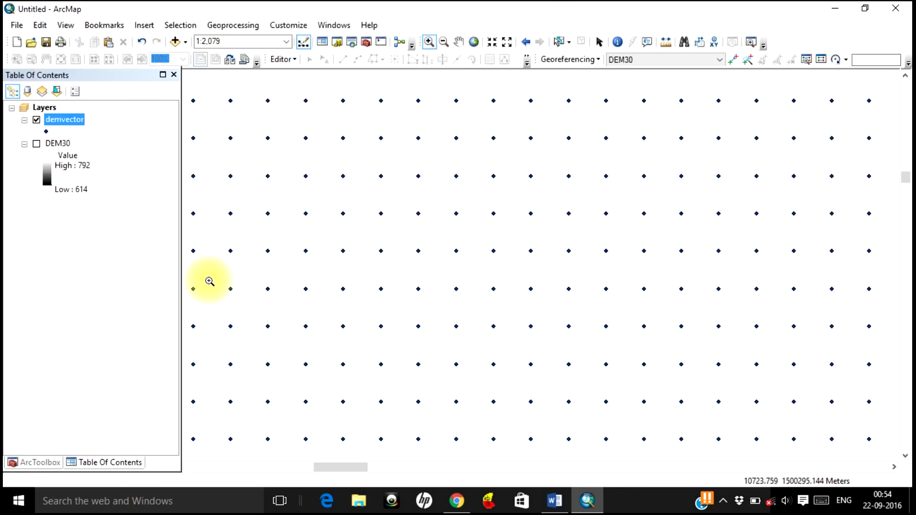
- Set up a Spatial Analyst IDW interpolation with demvector as the input point features and GRID_CODE as the Z value field
left_click(35, 463)
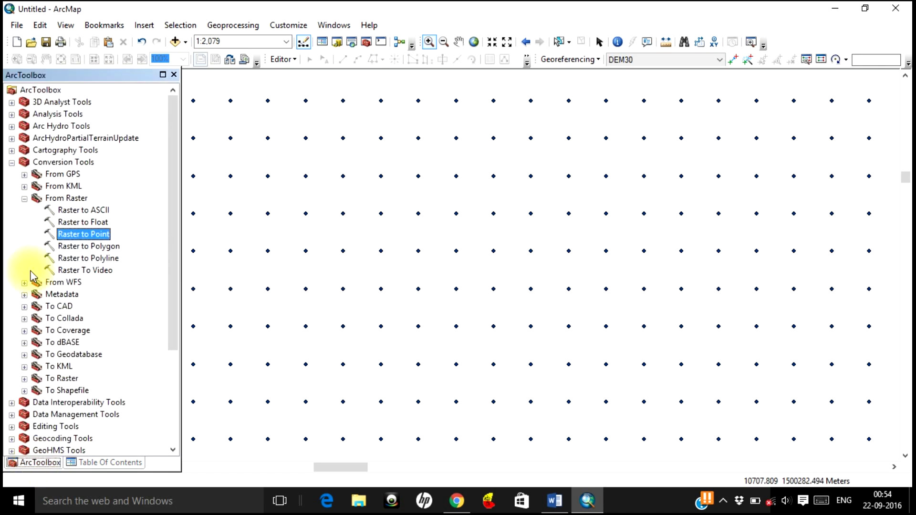
left_click(12, 162)
double_click(66, 320)
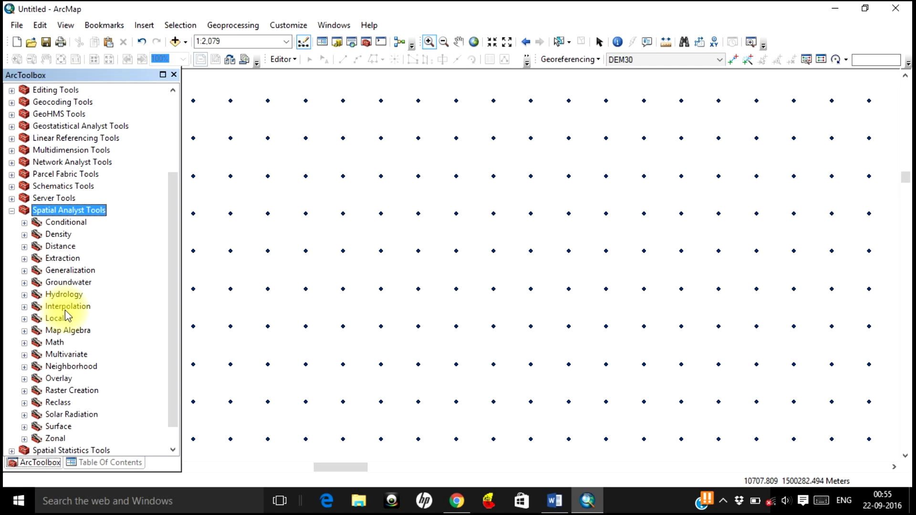
double_click(67, 308)
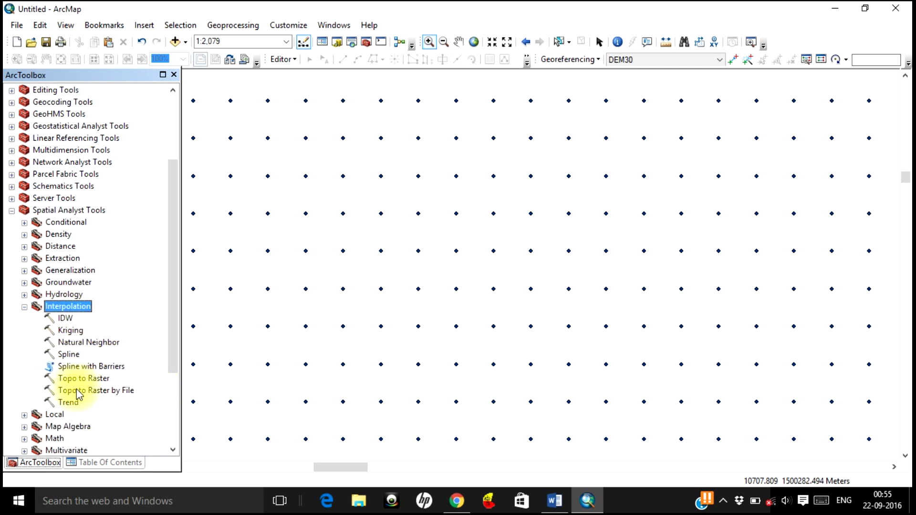
double_click(66, 320)
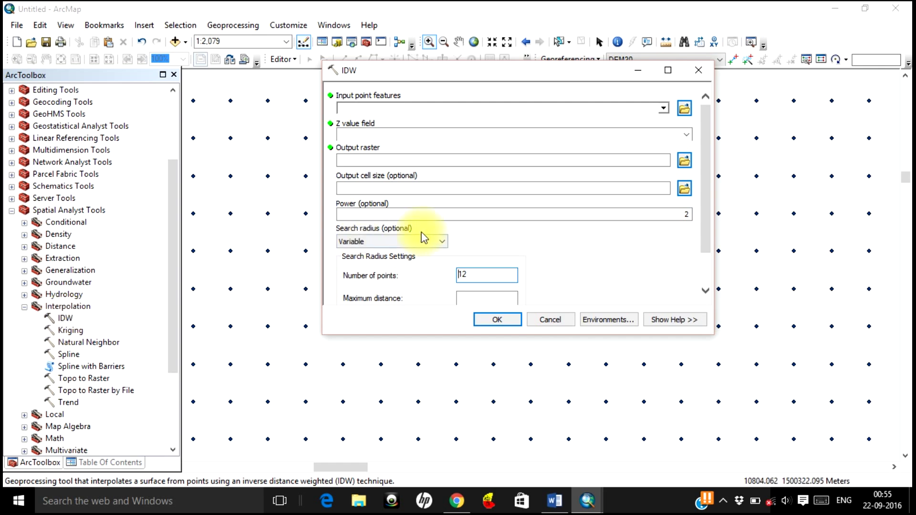
left_click(664, 110)
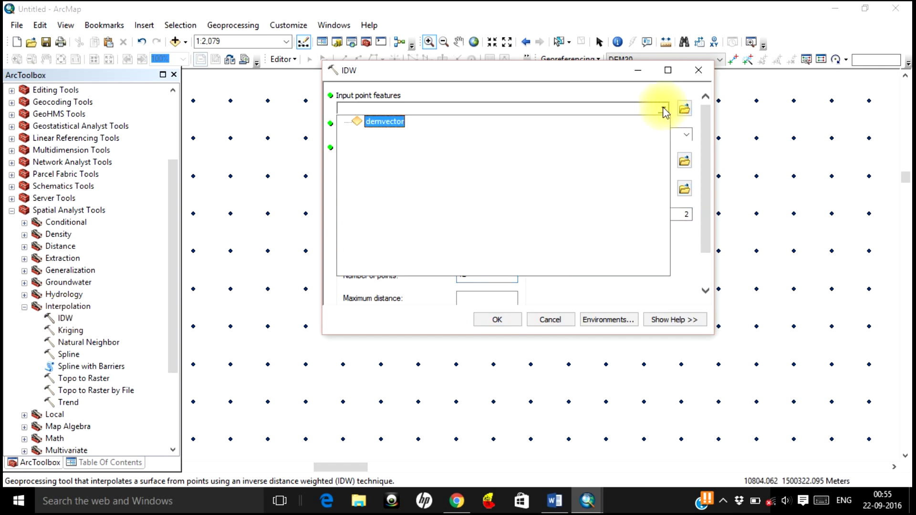
left_click(396, 125)
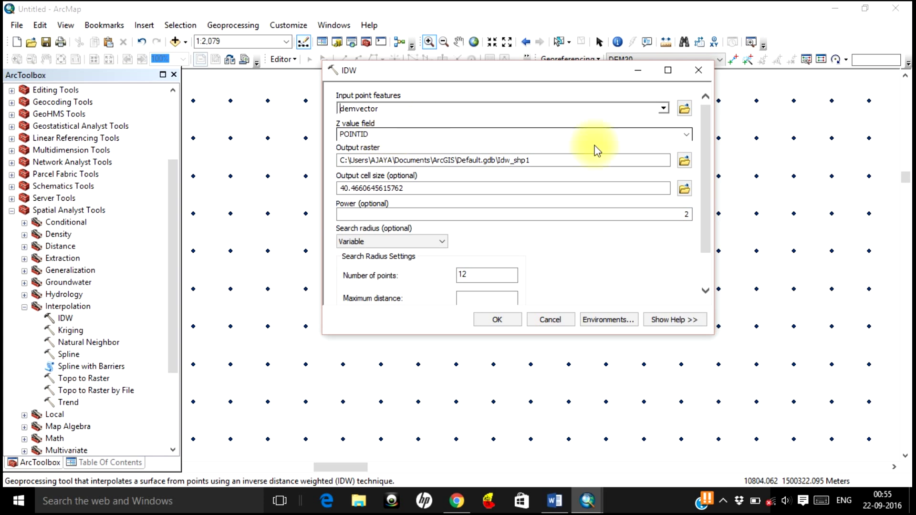
left_click(686, 138)
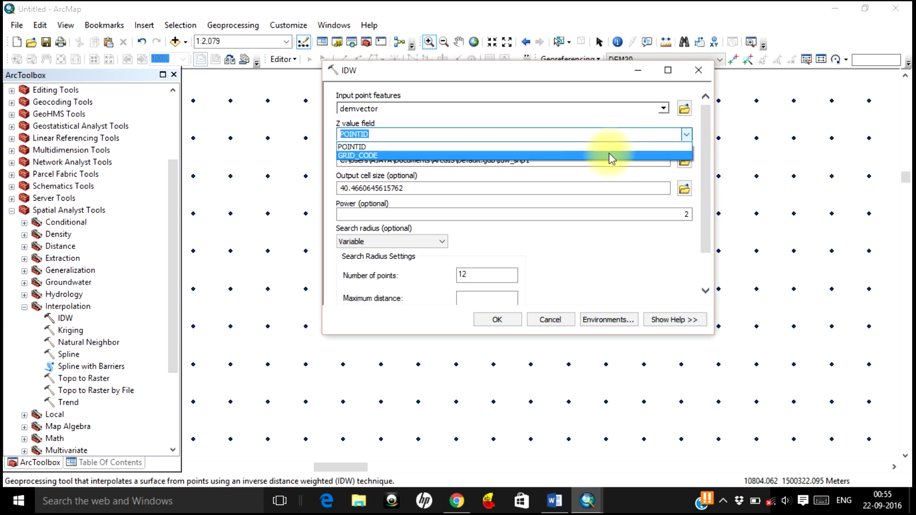
left_click(612, 155)
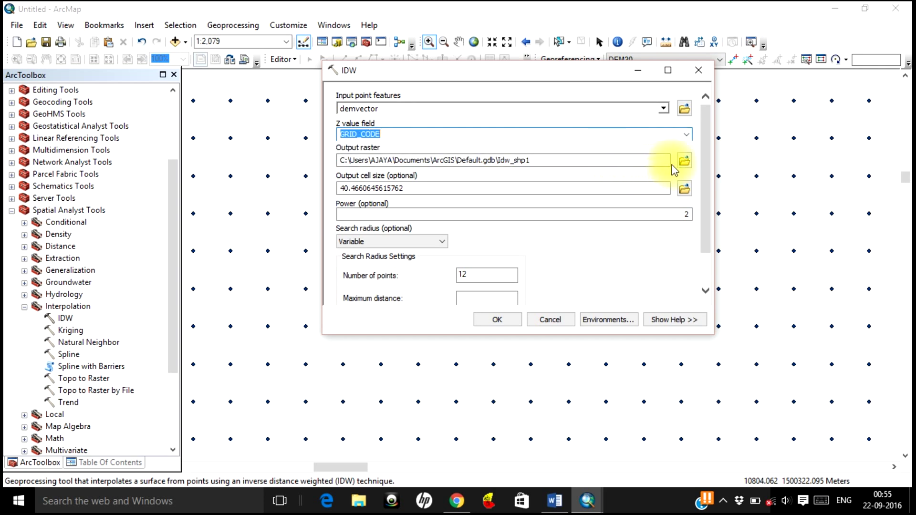
- Set the IDW output raster to DEM10 in the Trials folder
left_click(684, 162)
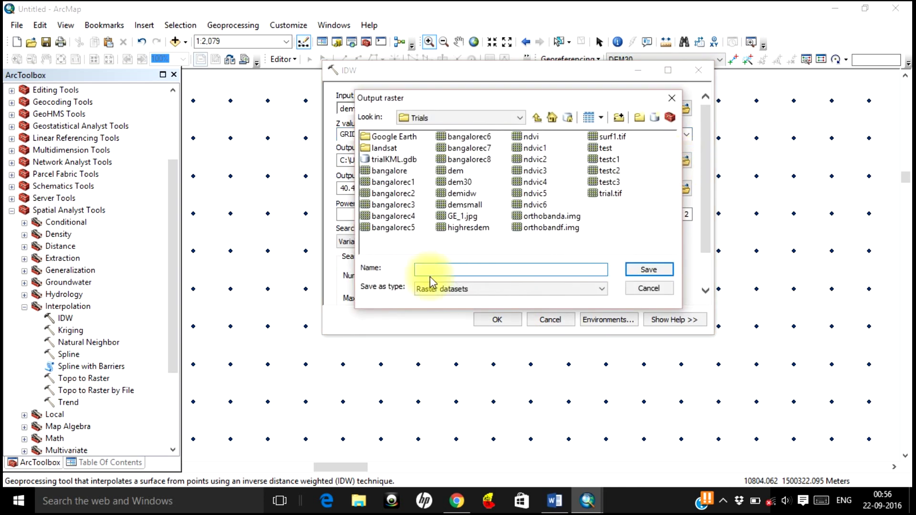
left_click(431, 270)
type("DEM")
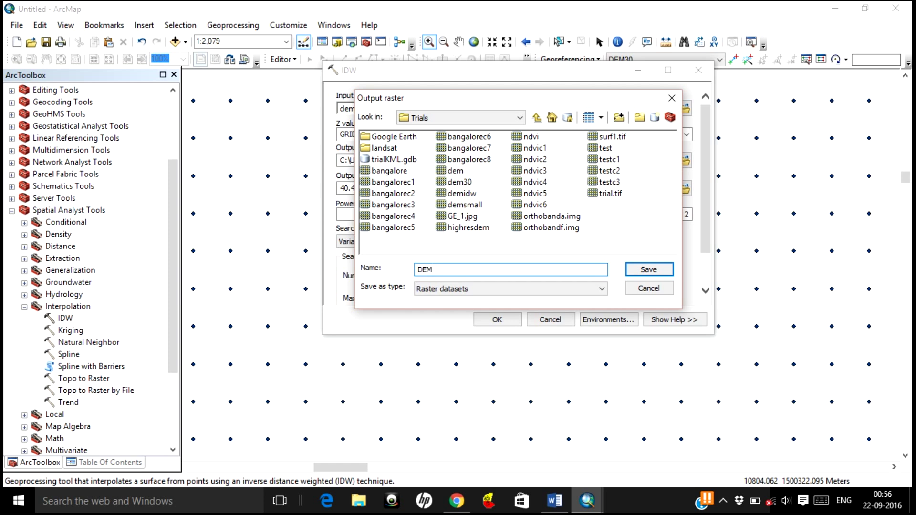
type("10")
left_click(660, 274)
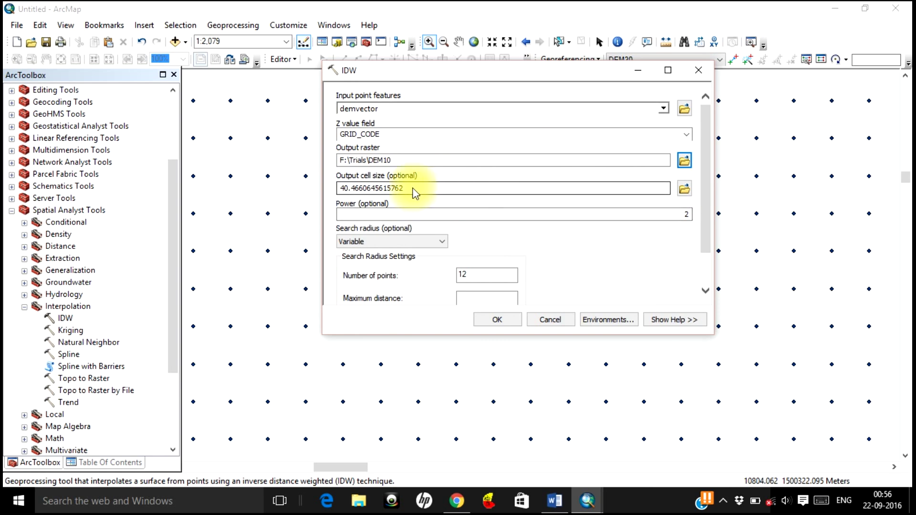
- Set the IDW output cell size to 10 and run the interpolation
left_click_drag(422, 192, 332, 196)
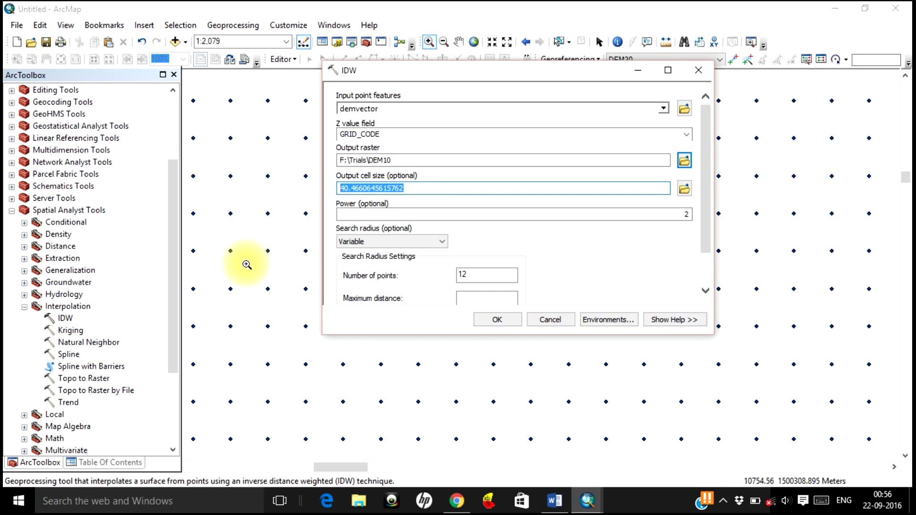
type("10")
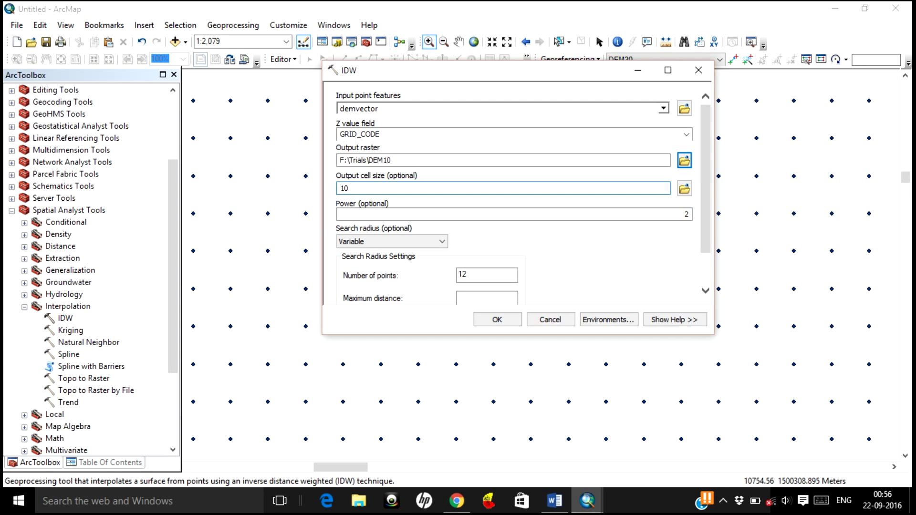
left_click_drag(707, 248, 708, 293)
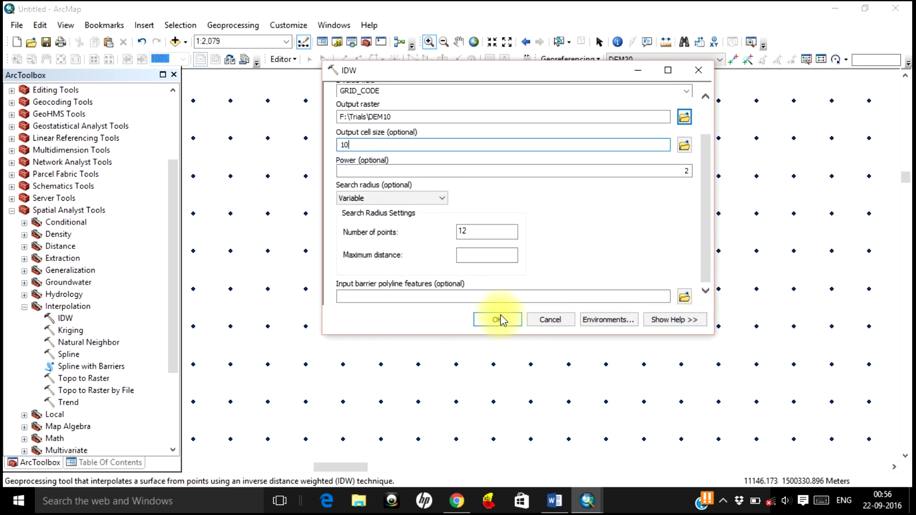
left_click(498, 319)
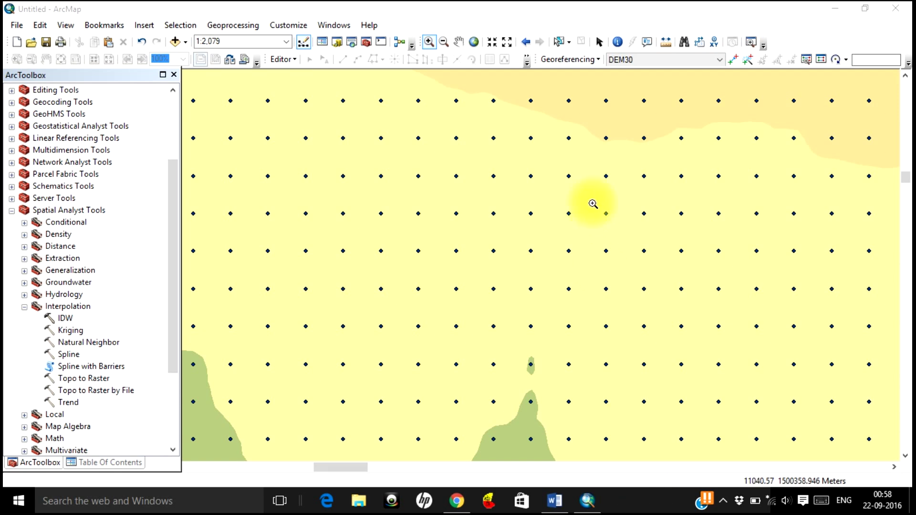
- Show the full map extent and hide the demvector layer to reveal the DEM10 surface
left_click(472, 42)
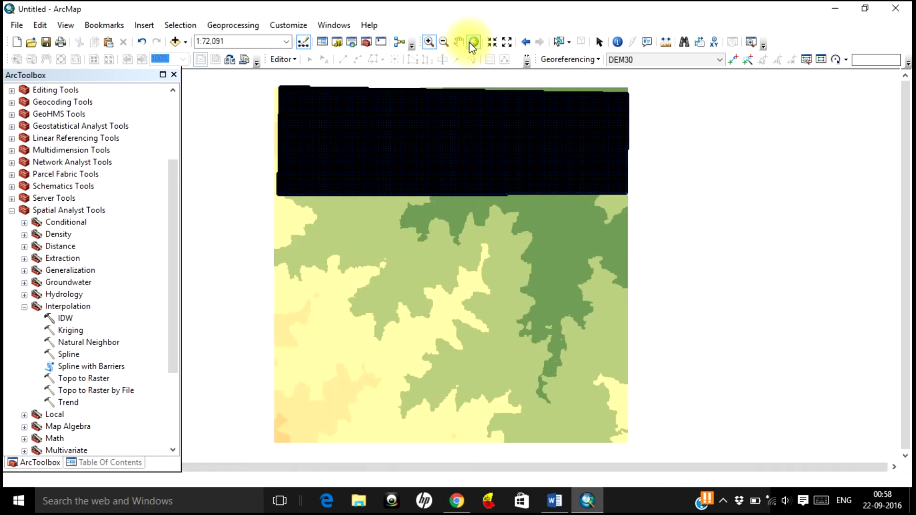
left_click(96, 465)
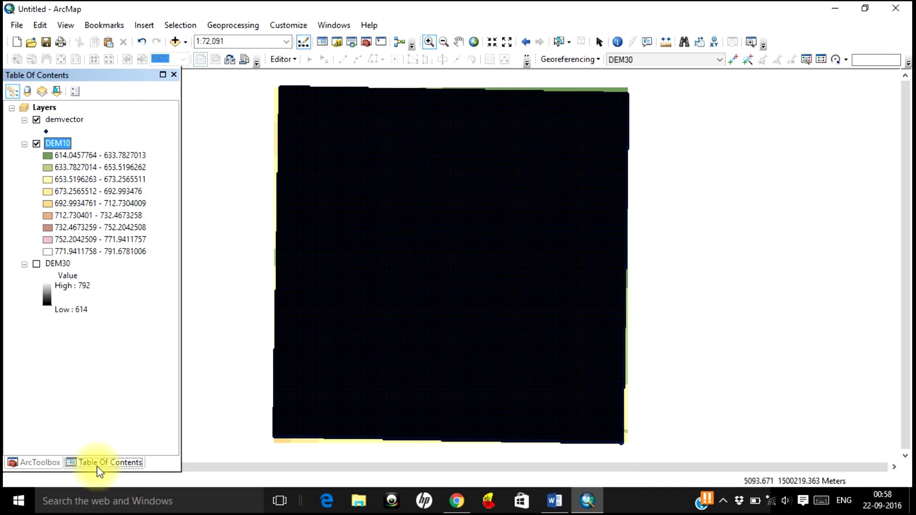
left_click(37, 121)
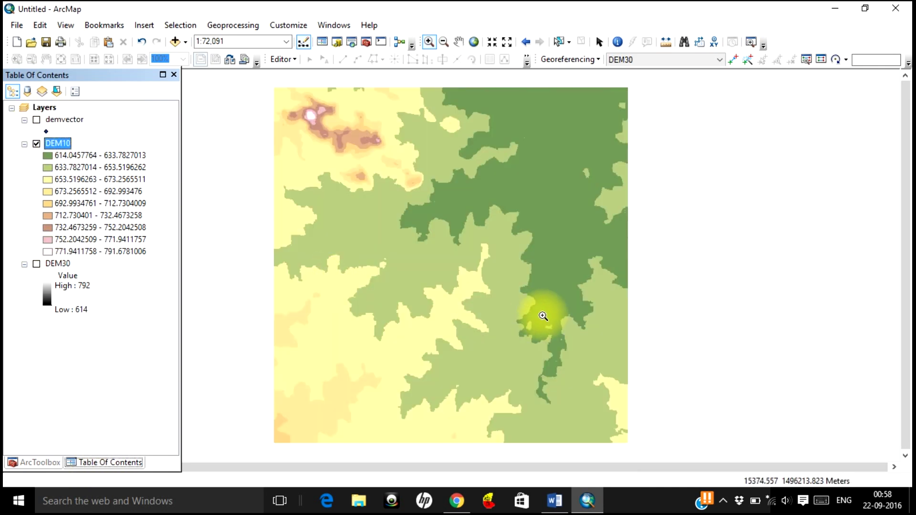
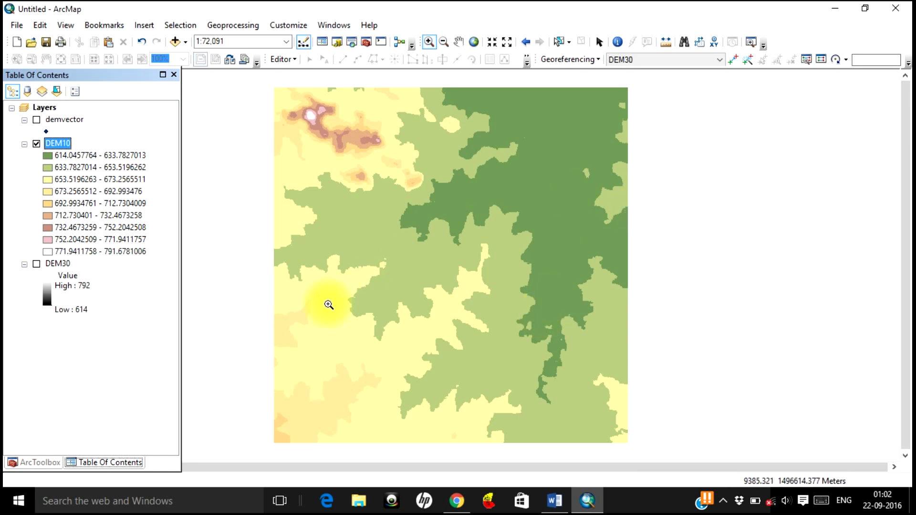
- Export the DEM10 raster in TIFF format with a cell size of 10 to F:\Trials\highresdem
left_click(33, 462)
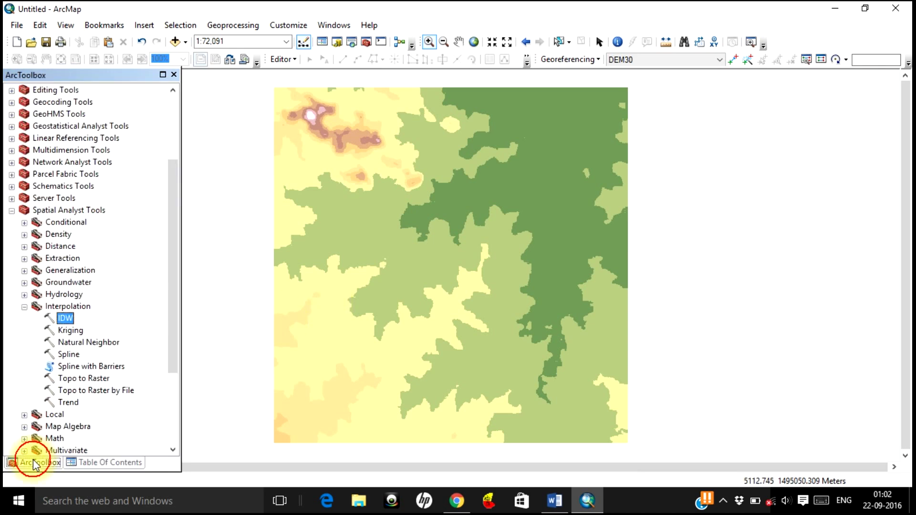
left_click(95, 461)
right_click(65, 147)
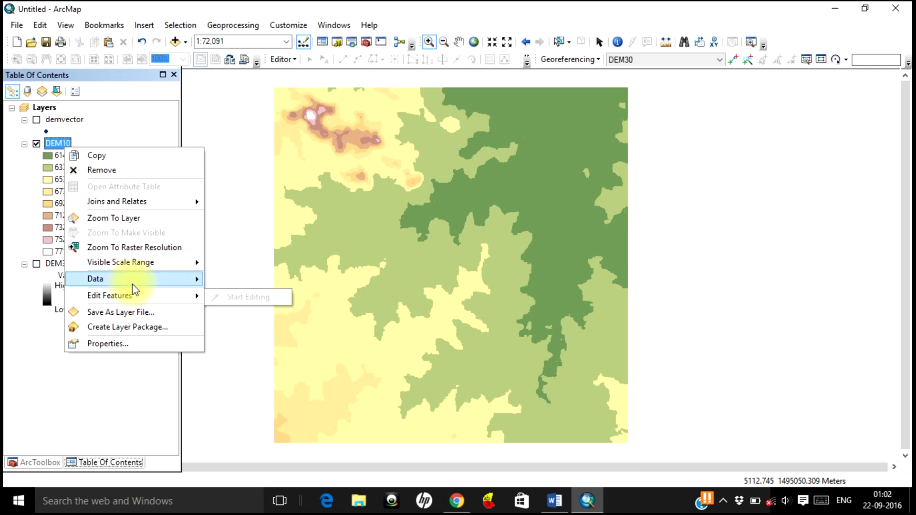
mouse_move(133, 285)
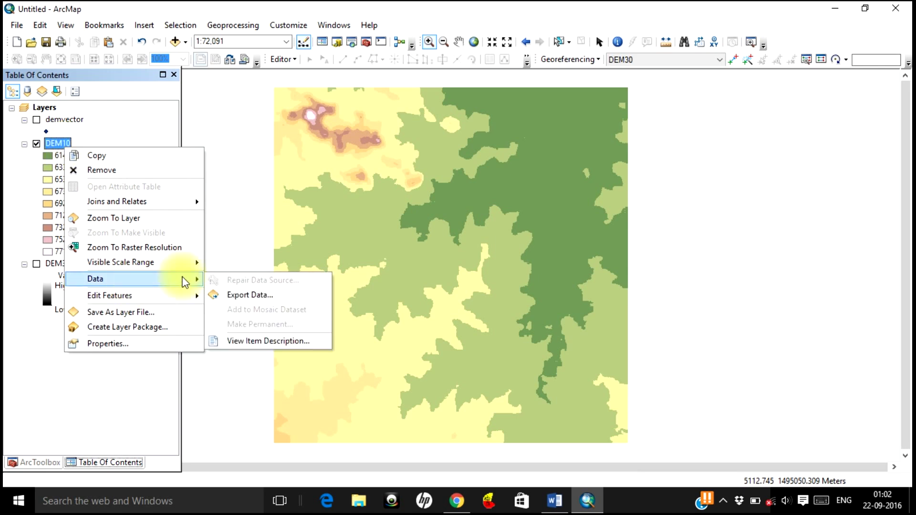
left_click(266, 294)
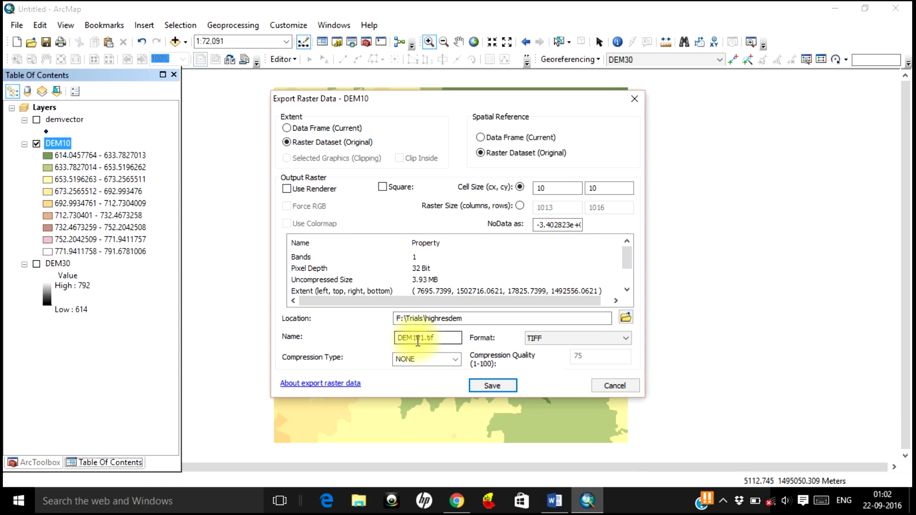
left_click(491, 387)
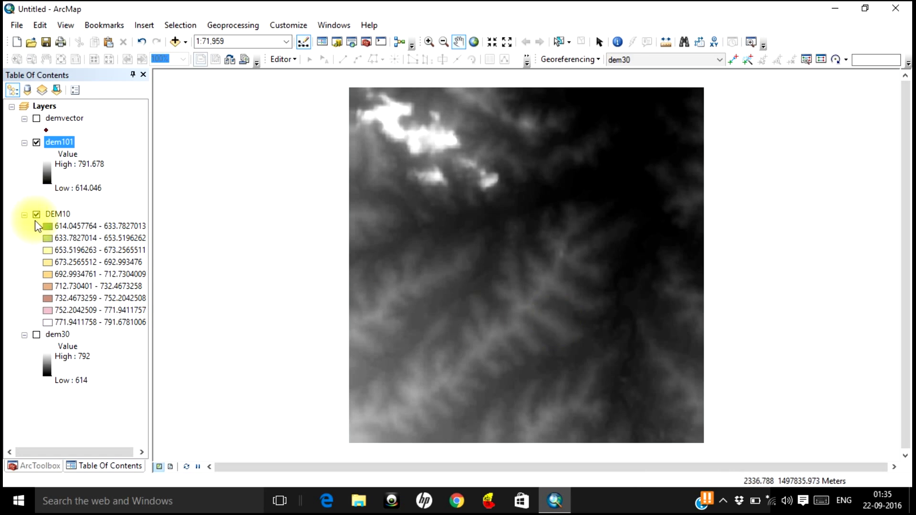
double_click(57, 215)
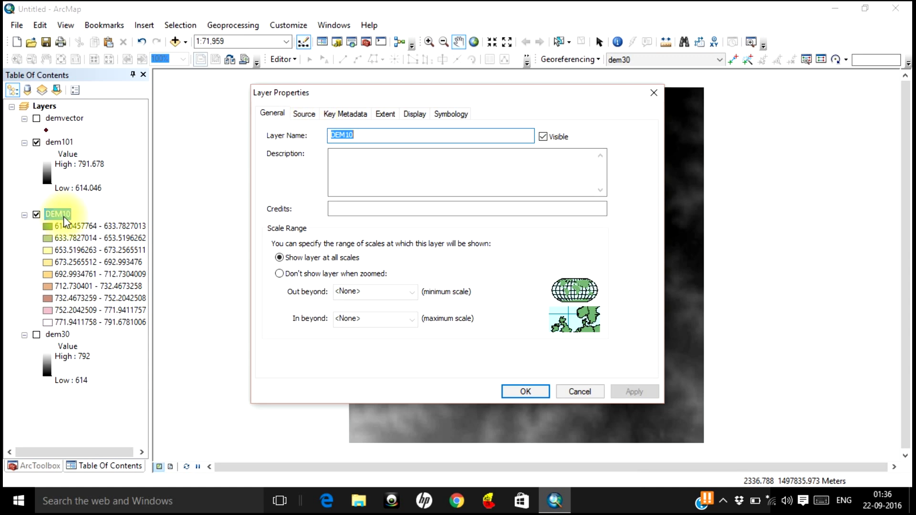
left_click(448, 115)
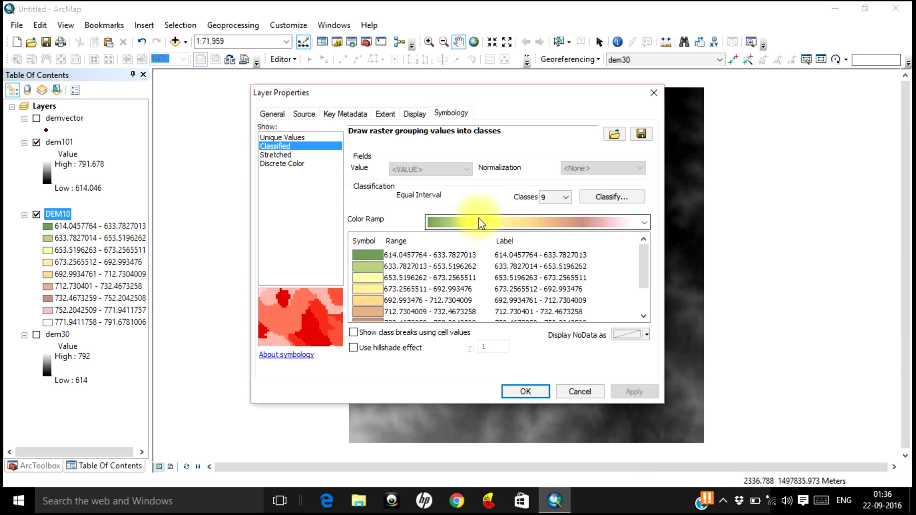
left_click(286, 155)
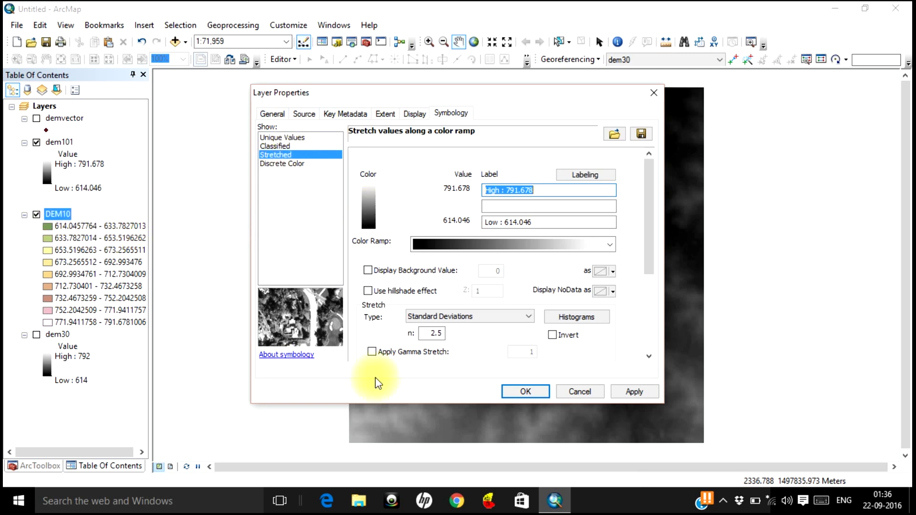
left_click(580, 391)
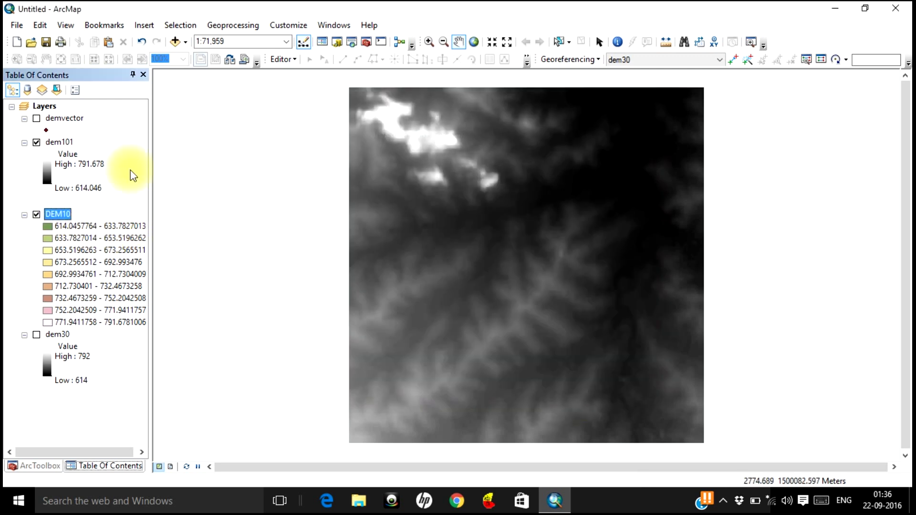
- Switch the DEM10 layer to Stretched symbology and compare it with the dem101 layer, leaving dem101 hidden
left_click(37, 142)
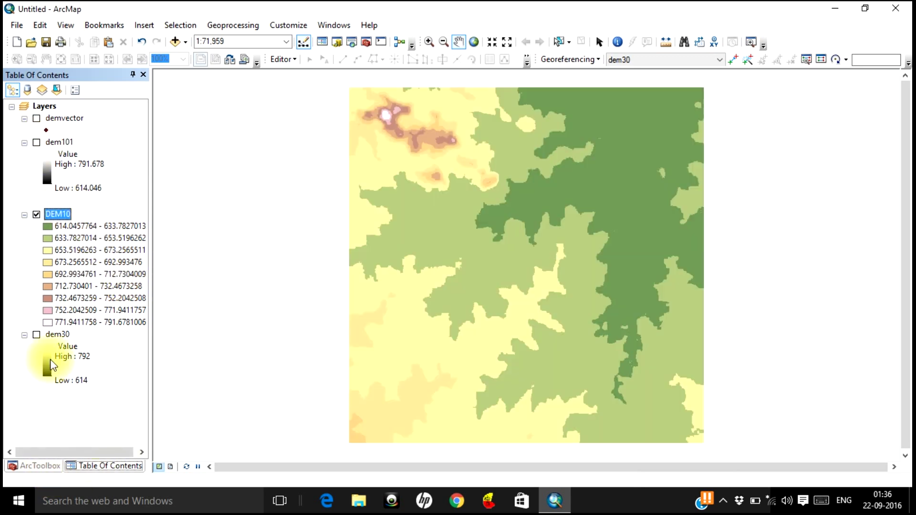
right_click(57, 218)
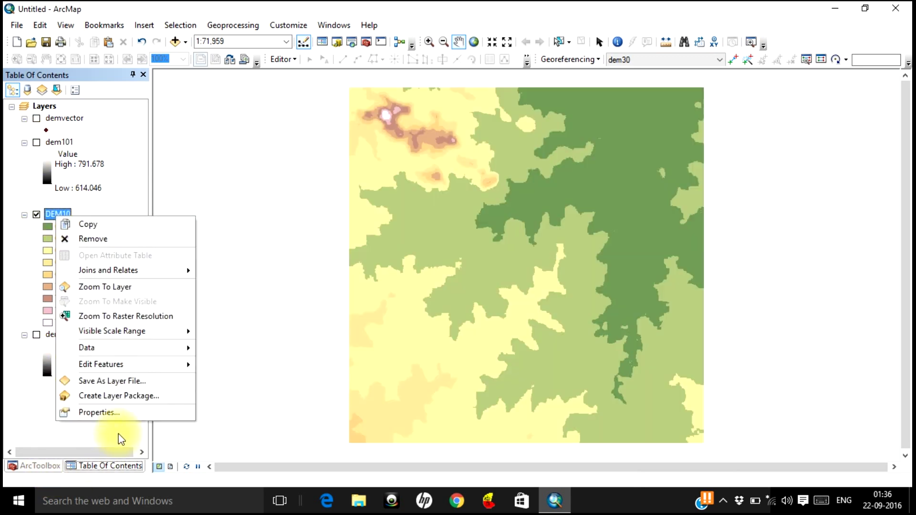
left_click(120, 413)
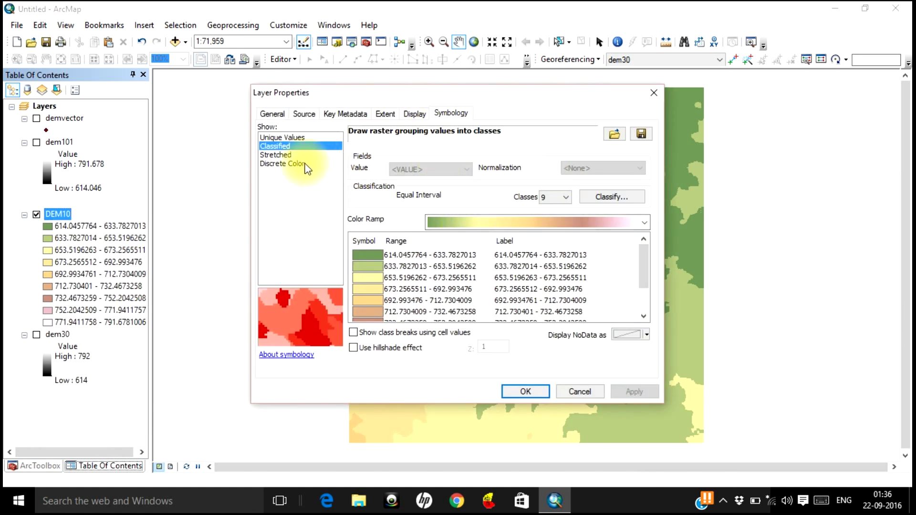
left_click(285, 157)
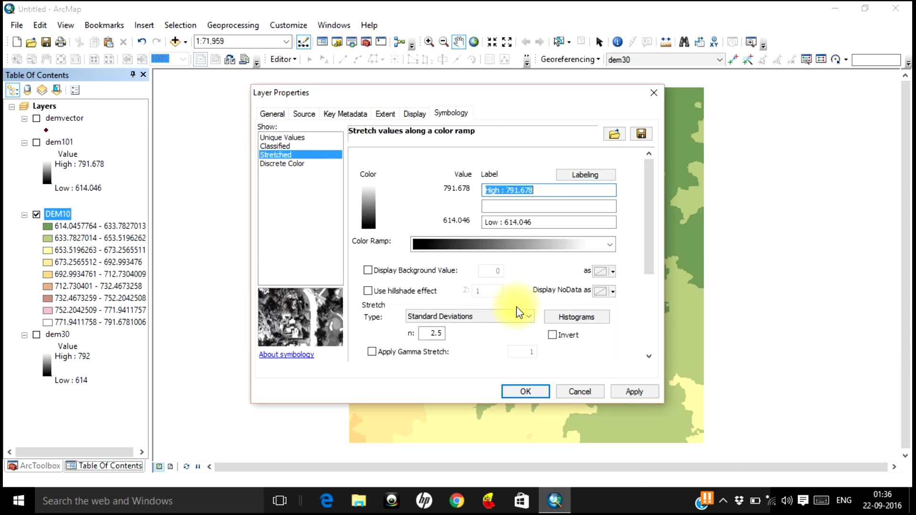
left_click(525, 392)
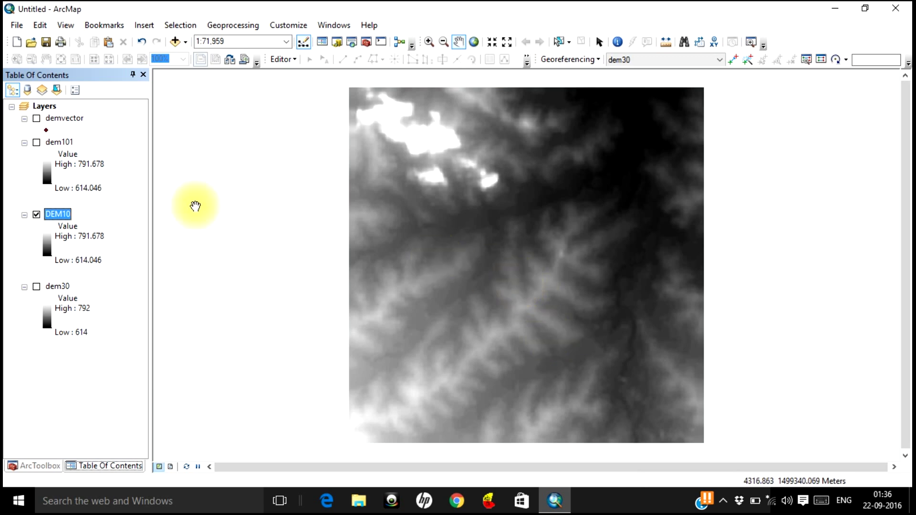
left_click(37, 142)
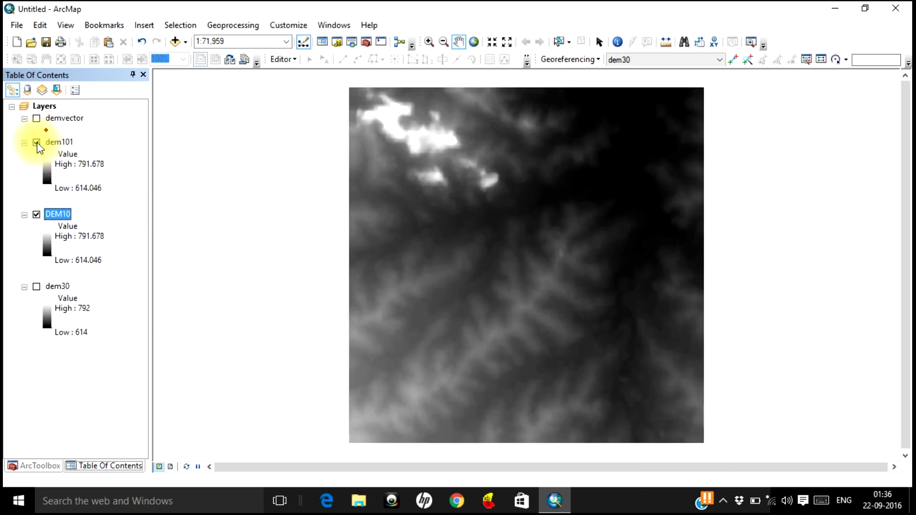
left_click(36, 142)
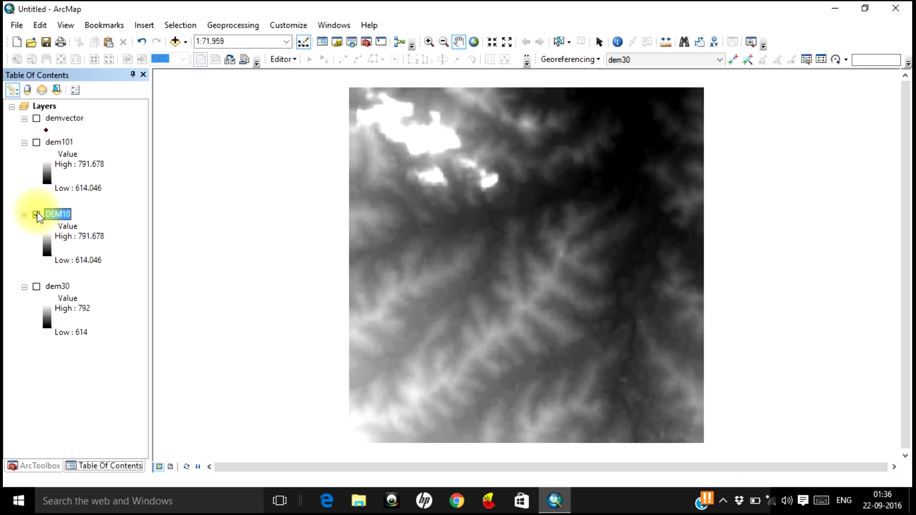
- Hide the DEM10 layer and display the exported dem101 raster, keeping dem30 hidden
left_click(37, 215)
left_click(37, 143)
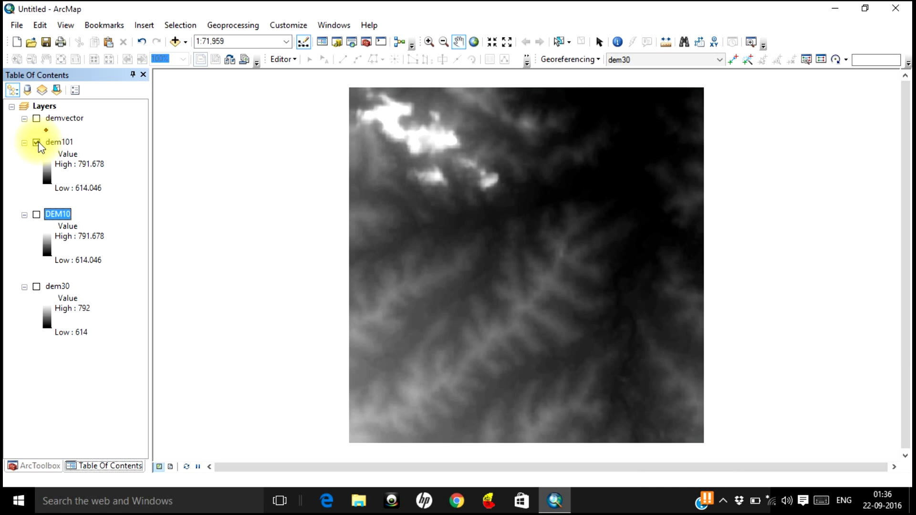
left_click(36, 287)
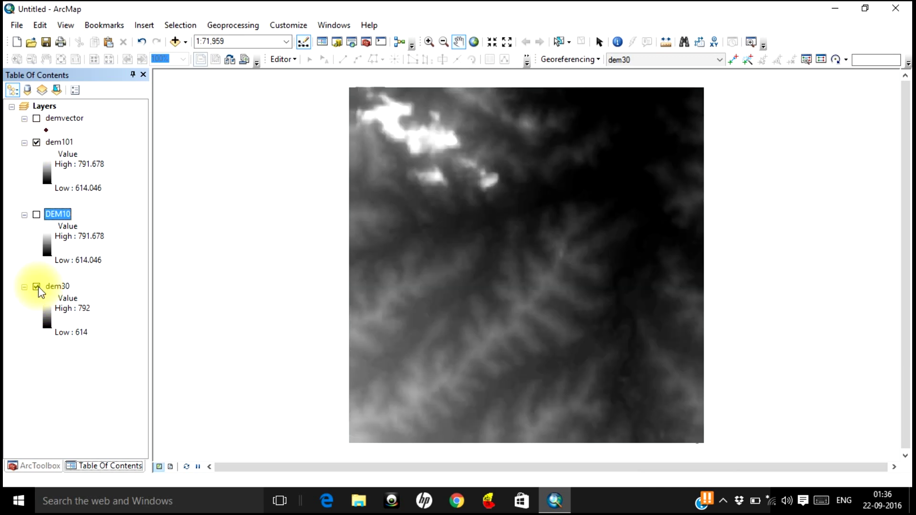
left_click(37, 287)
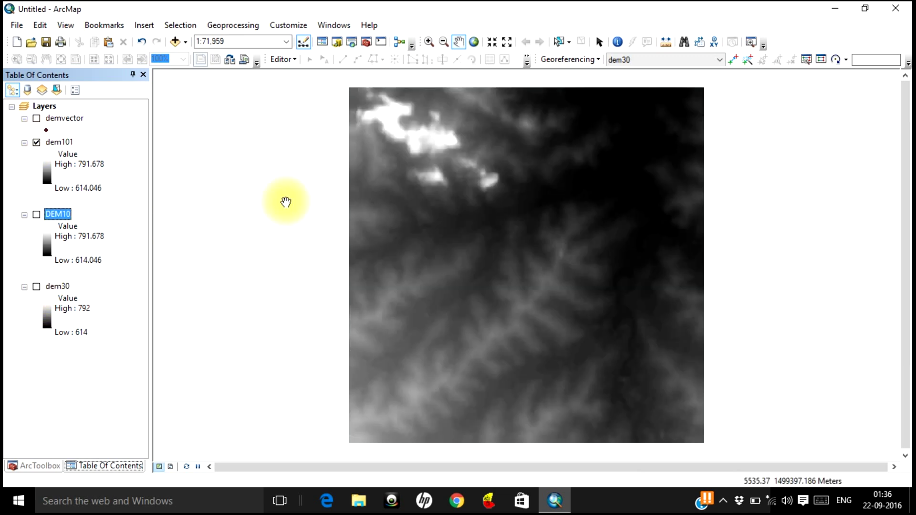
left_click(426, 43)
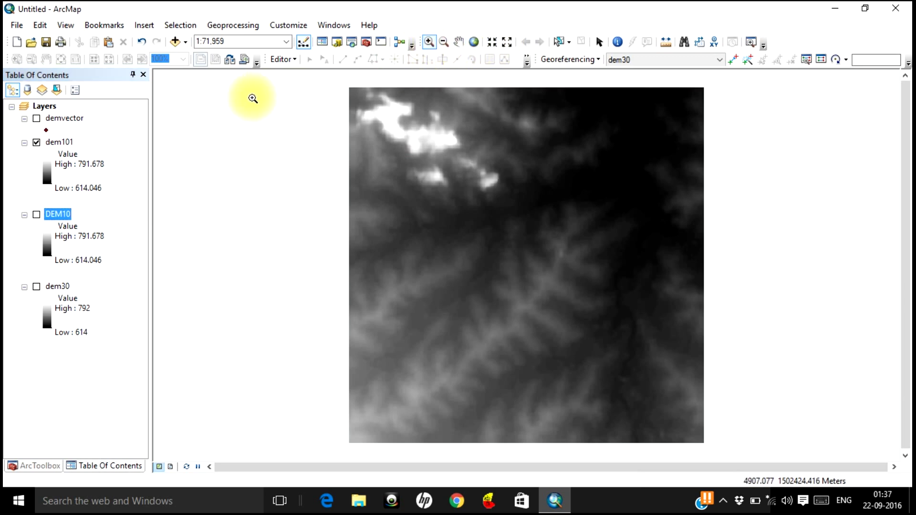
- Turn on dem30 and compare it with dem101 by toggling dem101's visibility, leaving both layers on
left_click(35, 287)
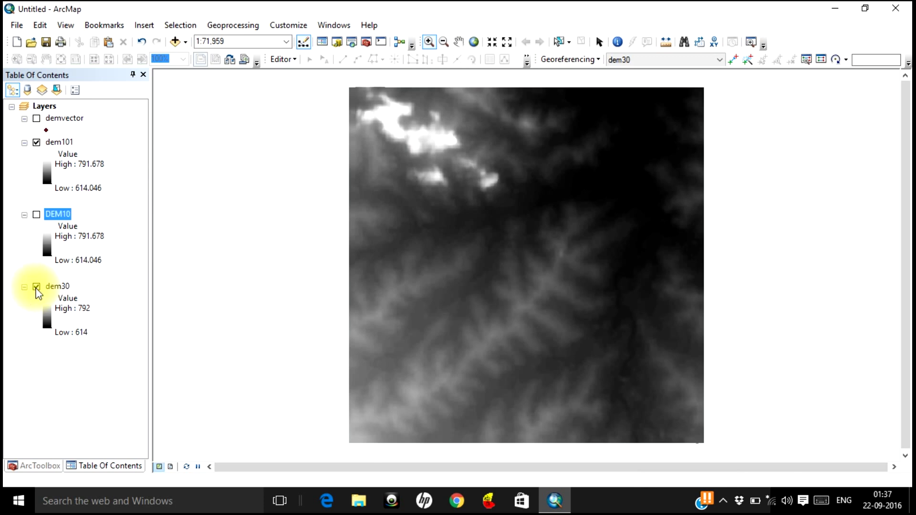
left_click(36, 143)
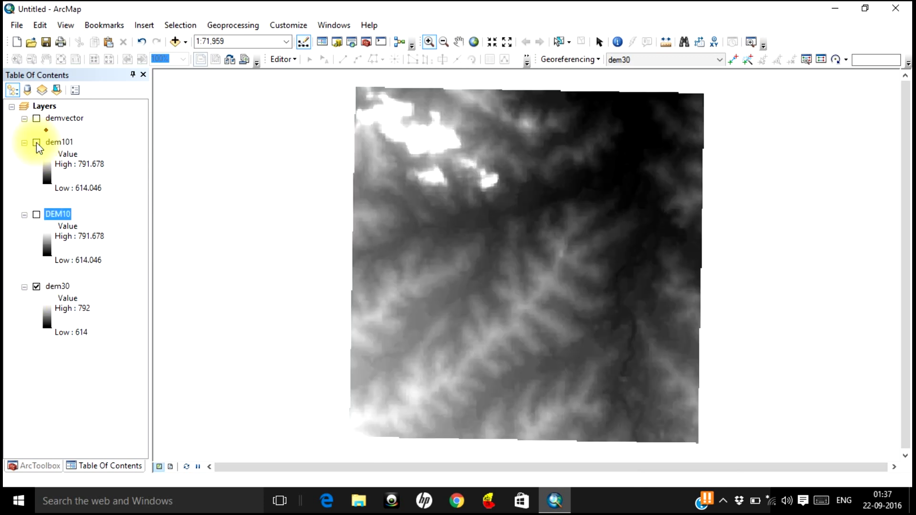
left_click(37, 143)
left_click(36, 143)
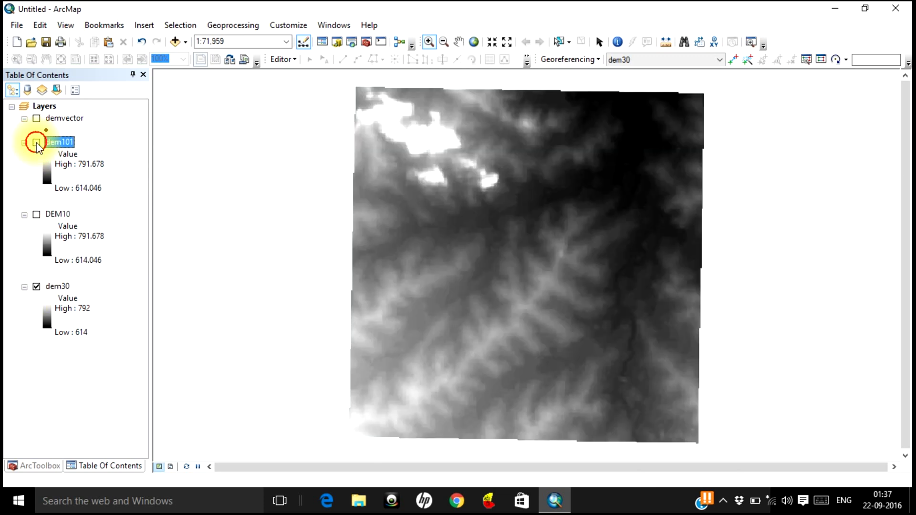
left_click(36, 143)
left_click(36, 143)
left_click(36, 143)
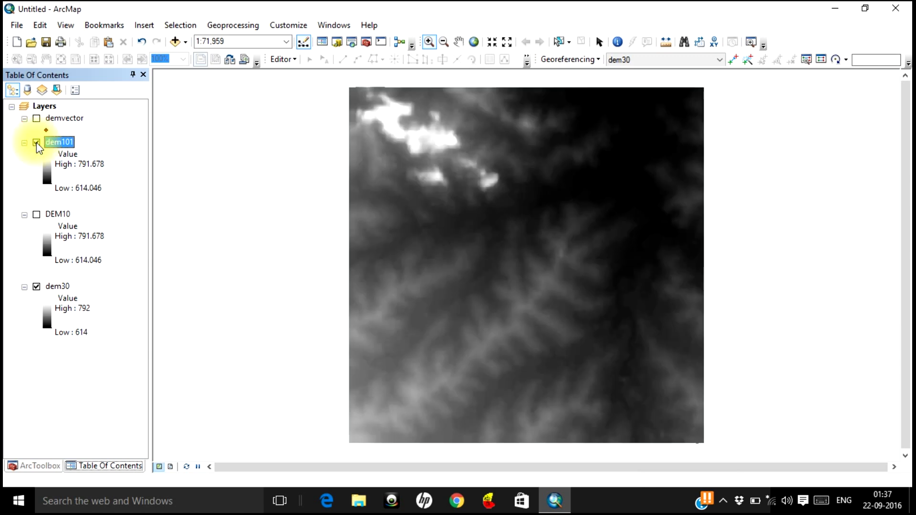
- Measure the width of a single dem101 raster cell, close the measurement, and return to the full map extent
left_click(429, 45)
left_click_drag(455, 217, 528, 270)
left_click_drag(432, 249, 577, 334)
left_click_drag(501, 292, 600, 366)
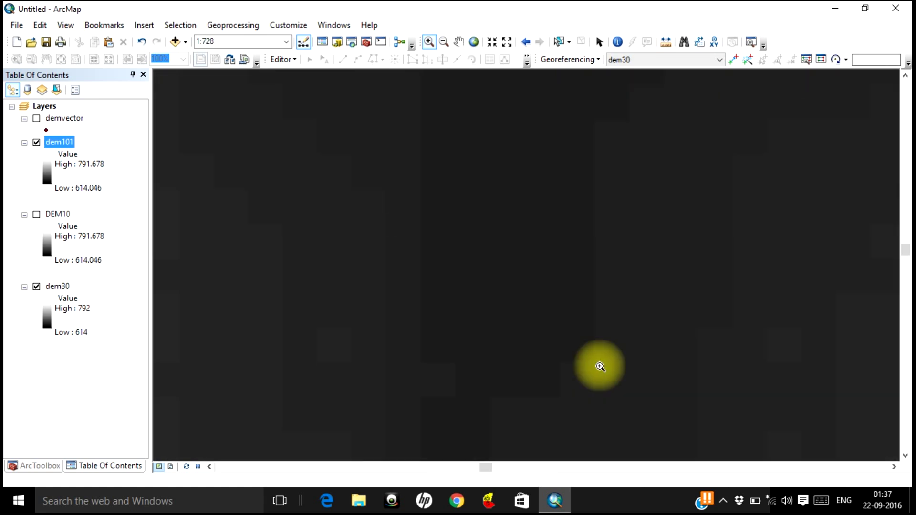
left_click_drag(405, 319, 554, 433)
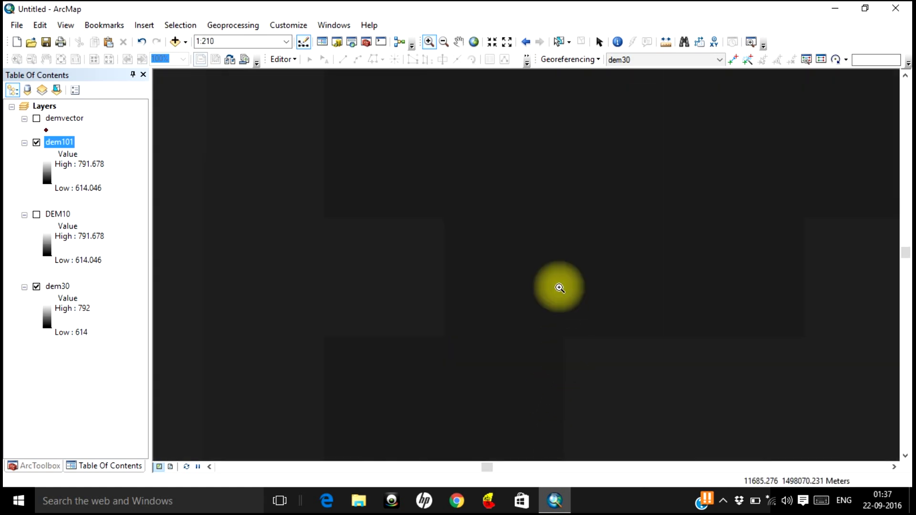
left_click(666, 42)
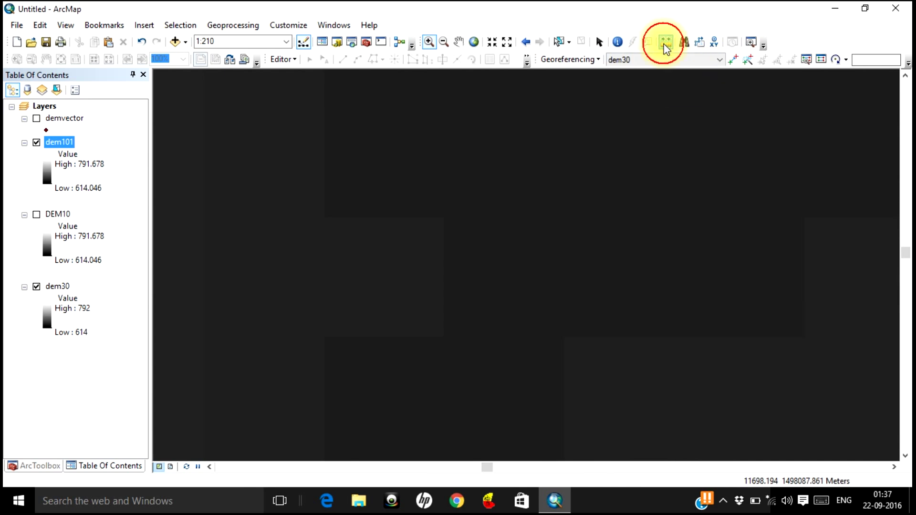
left_click(444, 287)
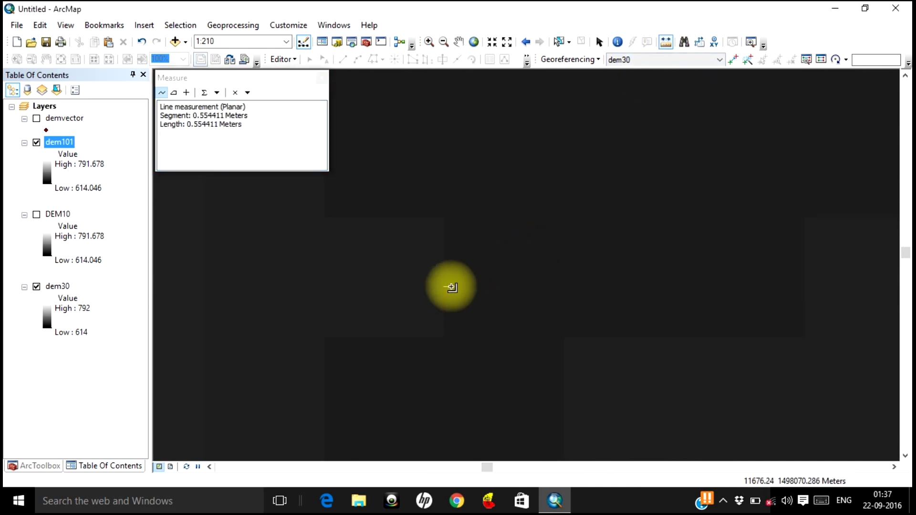
left_click(564, 286)
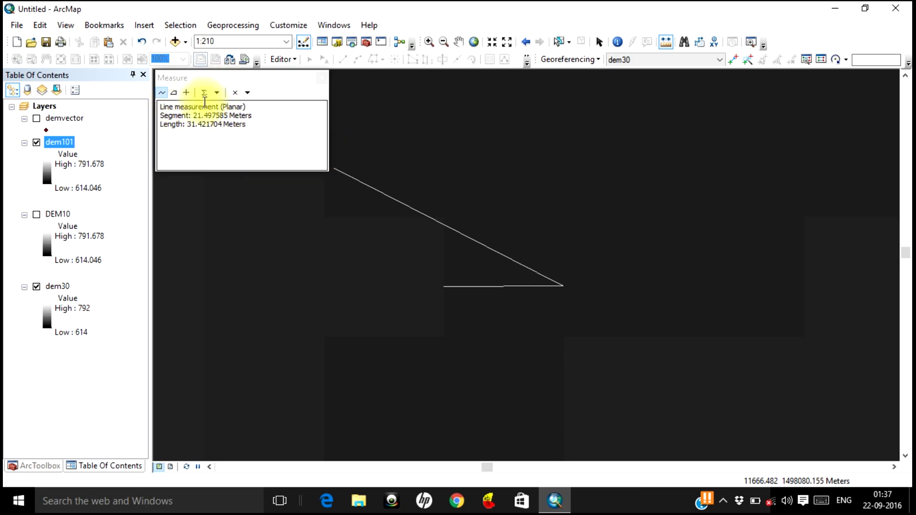
double_click(564, 286)
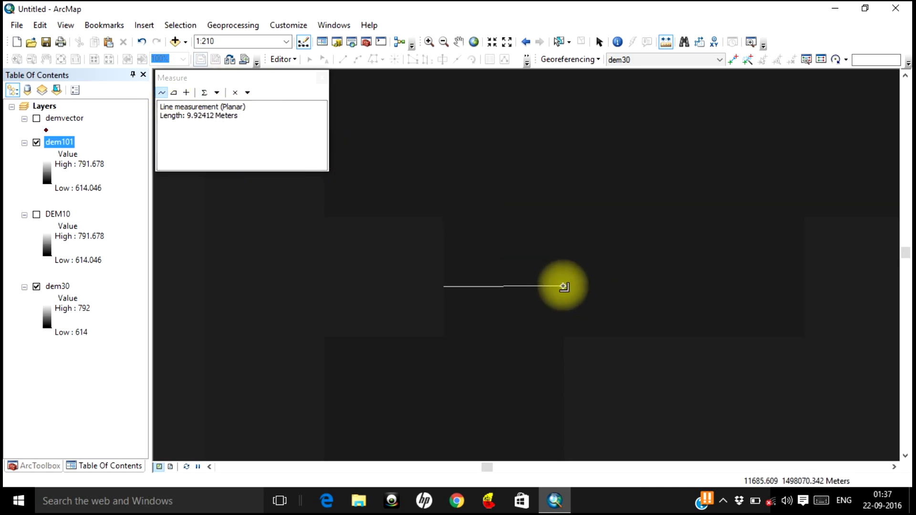
left_click(564, 286)
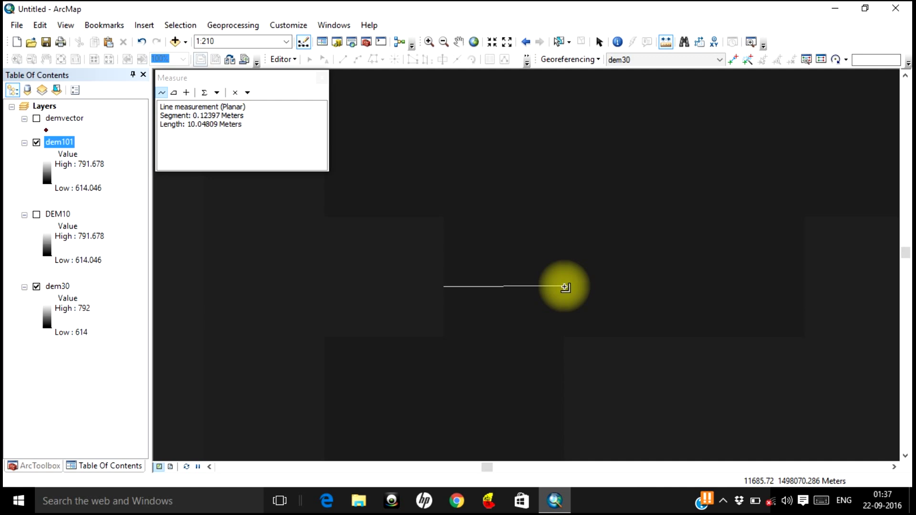
left_click(321, 77)
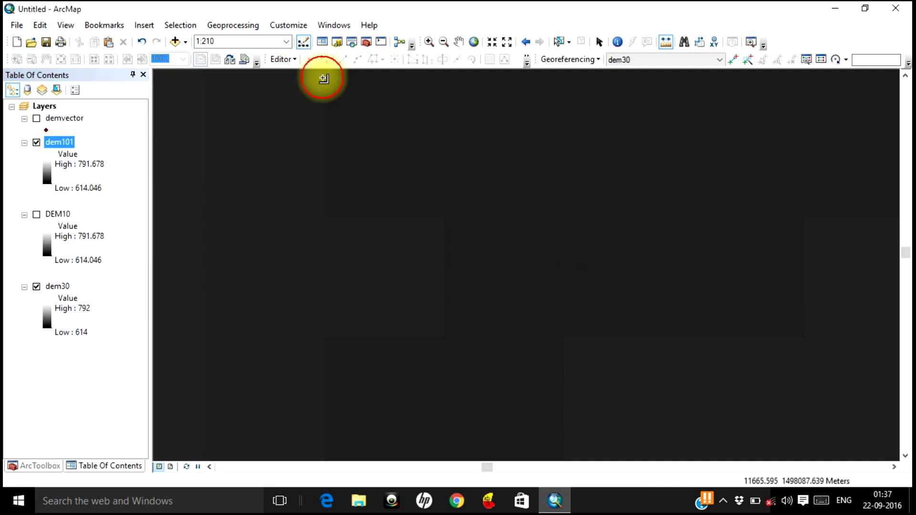
left_click(473, 42)
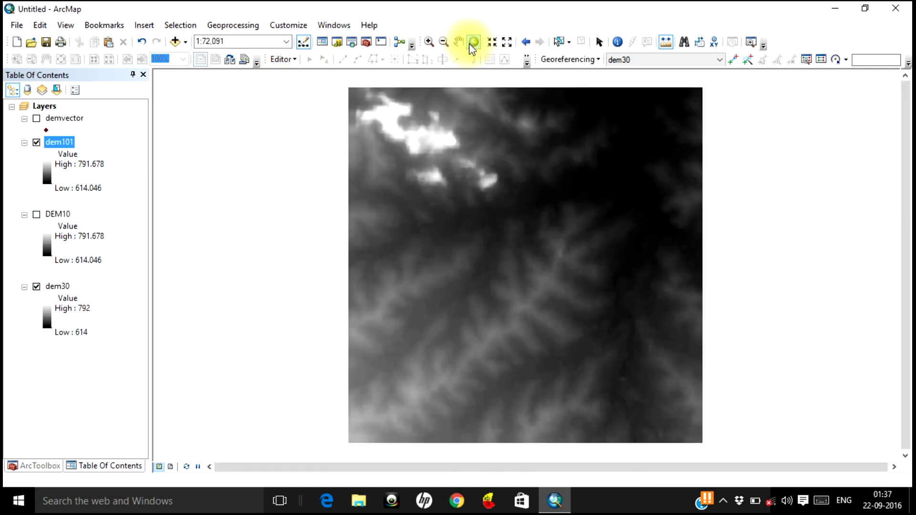